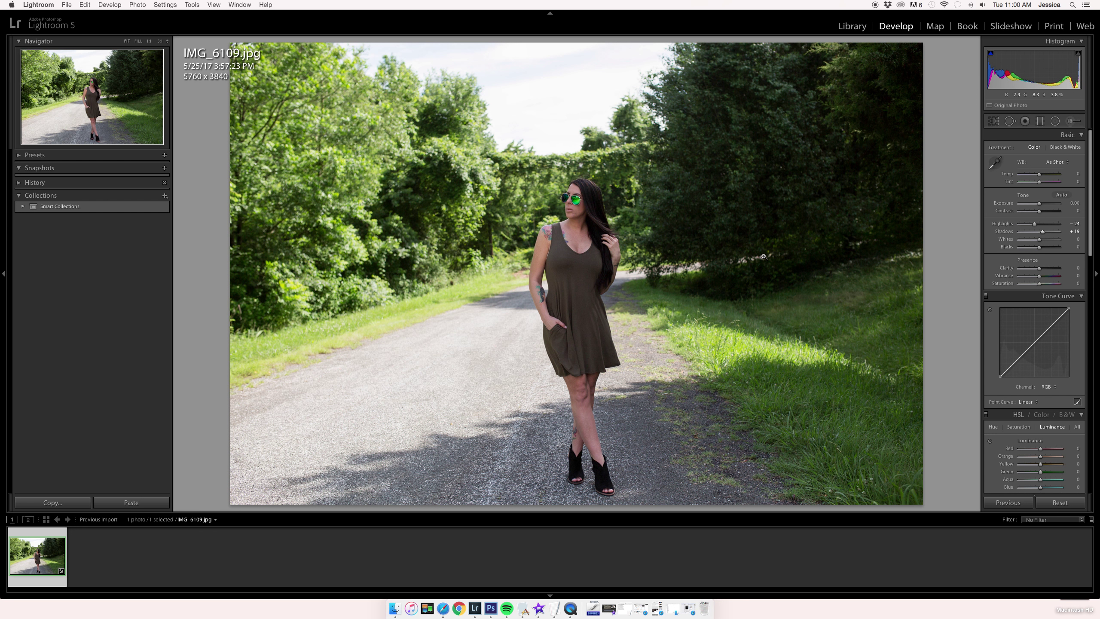
# Step: Set the photo's Whites to -10, Blacks to +25 and Saturation to -8
pyautogui.moveTo(1039, 241); pyautogui.dragTo(1037, 243)
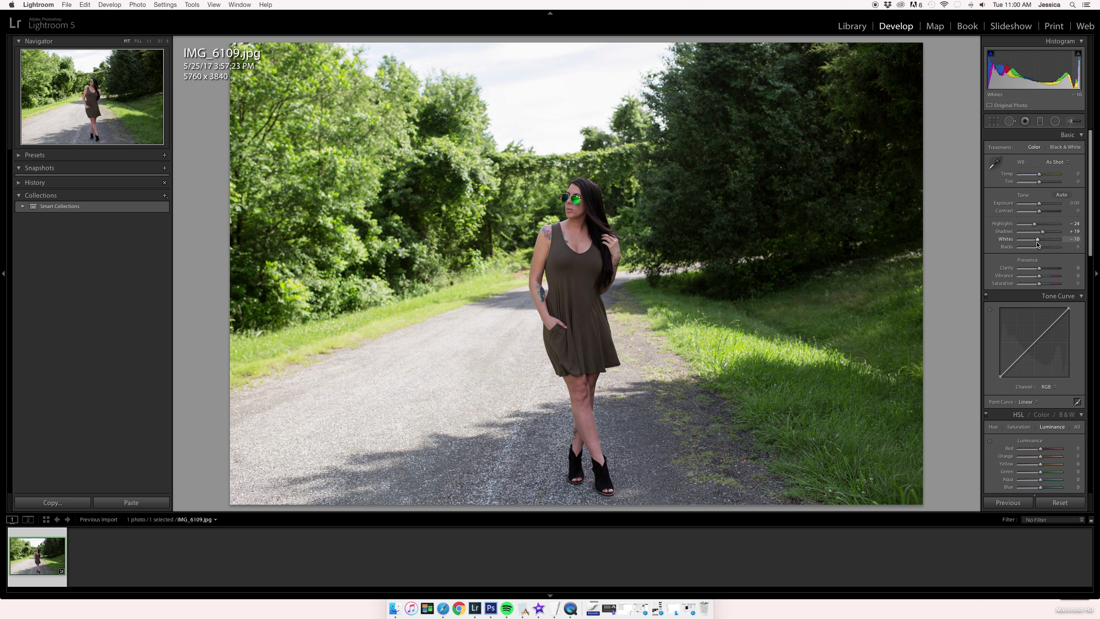
pyautogui.moveTo(1039, 246); pyautogui.dragTo(1044, 250)
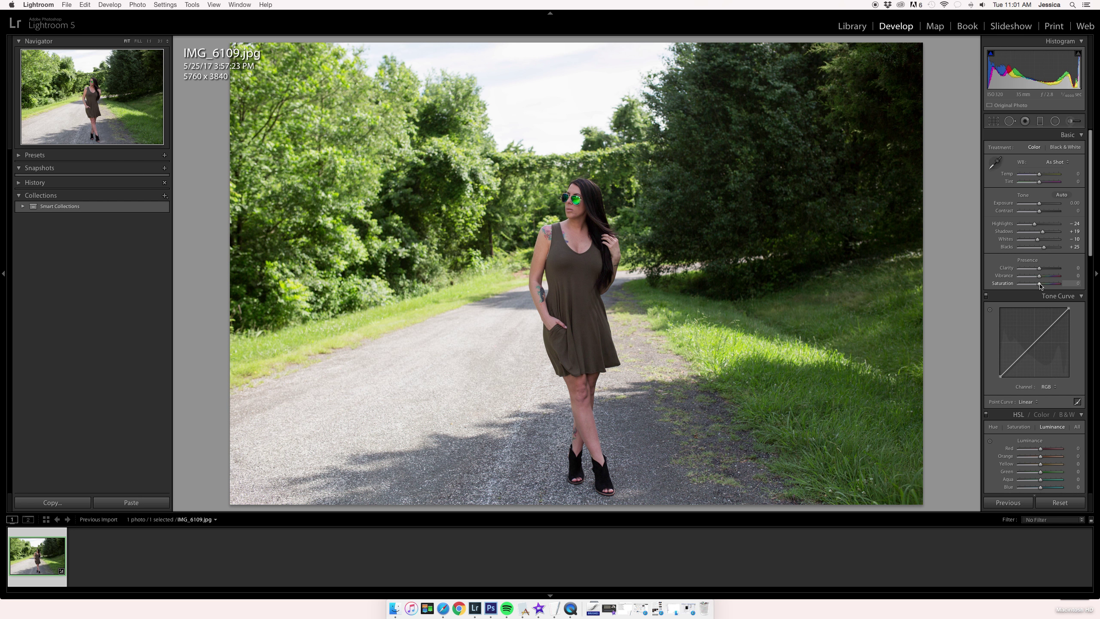
pyautogui.moveTo(1040, 283); pyautogui.dragTo(1038, 286)
# Step: Add midtone and shadow points to the RGB tone curve and slightly raise its black point
pyautogui.scroll(-5, 1028, 315)
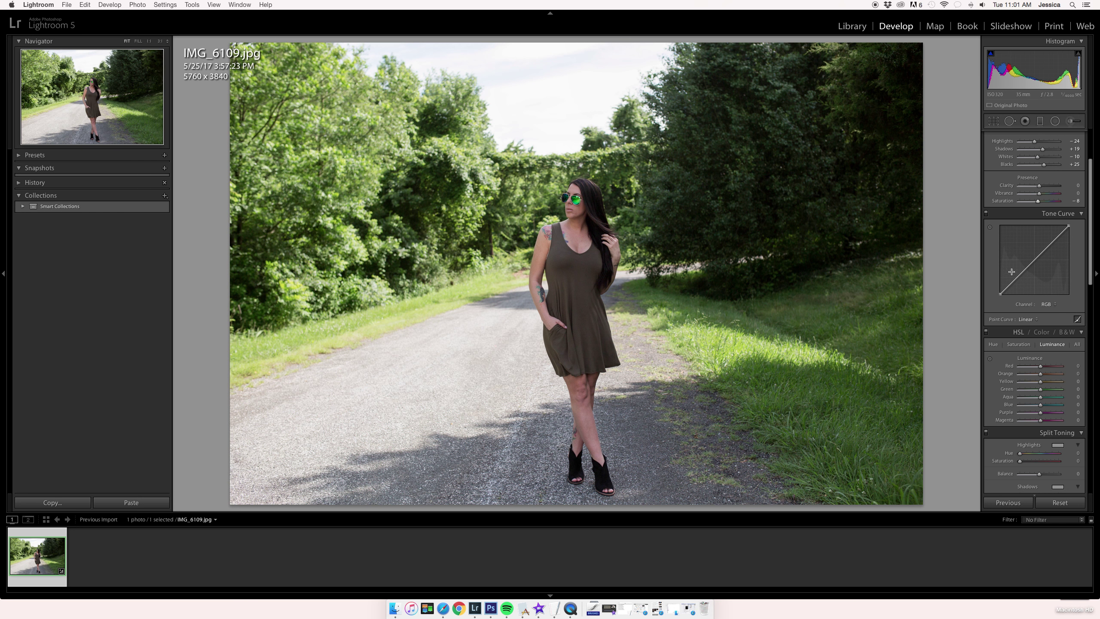
pyautogui.click(1034, 262)
pyautogui.click(1020, 275)
pyautogui.moveTo(1020, 273); pyautogui.dragTo(1020, 274)
pyautogui.click(1009, 285)
pyautogui.moveTo(1000, 295); pyautogui.dragTo(1000, 293)
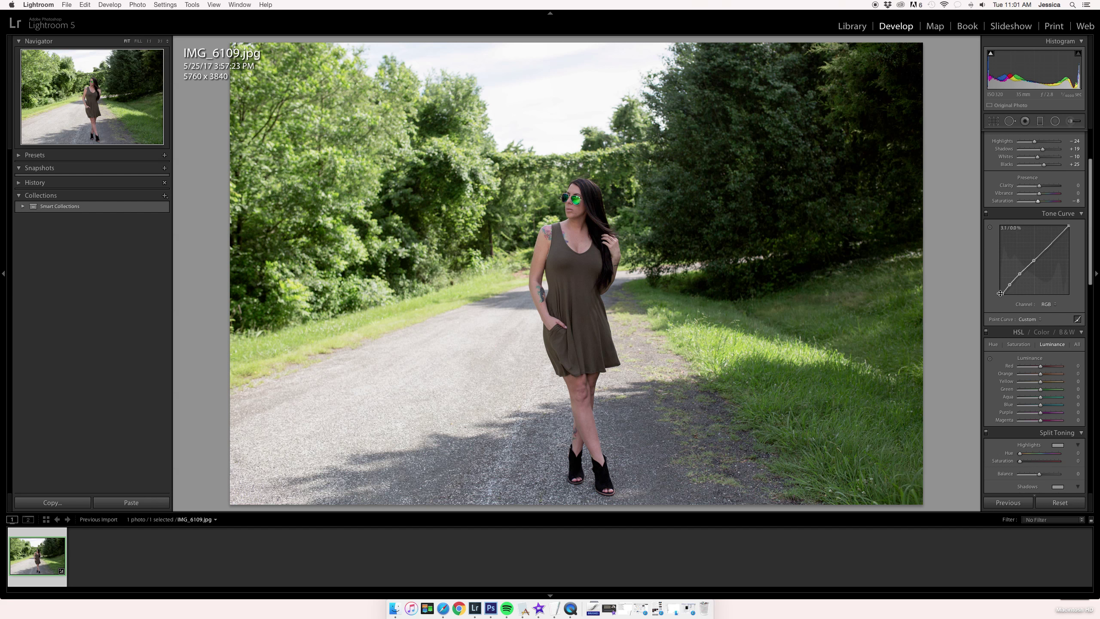
# Step: Set the HSL luminance to Red -16, Orange -8, Green -11, Blue -12 and Purple +7
pyautogui.scroll(-4, 1039, 303)
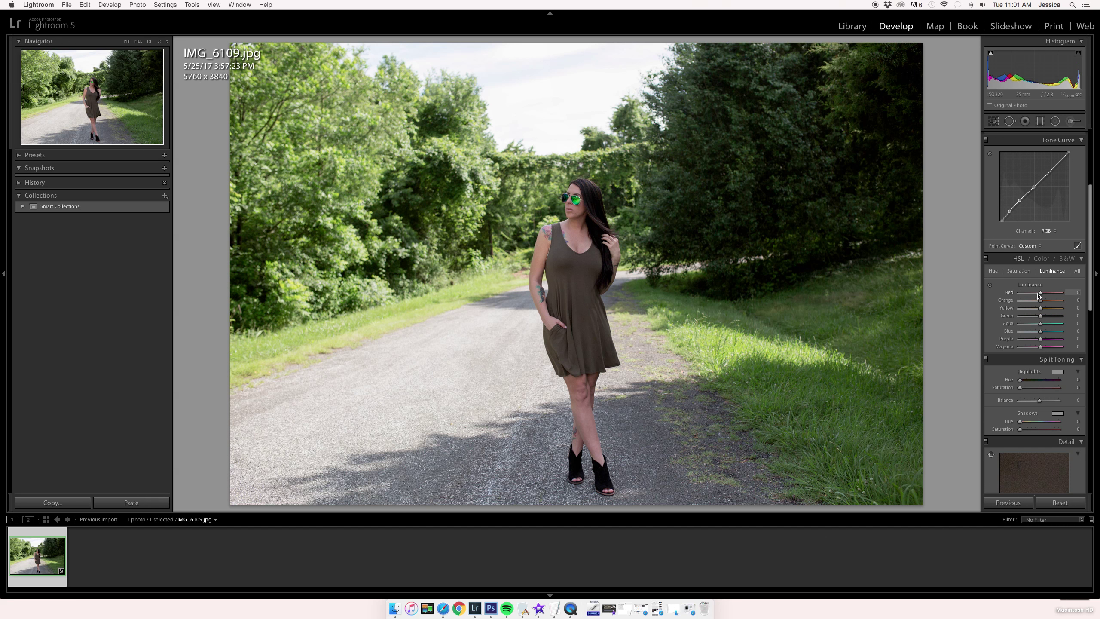
pyautogui.moveTo(1039, 293); pyautogui.dragTo(1036, 294)
pyautogui.moveTo(1040, 301); pyautogui.dragTo(1040, 302)
pyautogui.moveTo(1041, 318); pyautogui.dragTo(1038, 317)
pyautogui.moveTo(1037, 317); pyautogui.dragTo(1038, 333)
pyautogui.moveTo(1041, 343); pyautogui.dragTo(1042, 342)
# Step: Set the Sharpening Amount to 21
pyautogui.scroll(-3, 1061, 275)
pyautogui.scroll(-6, 1062, 275)
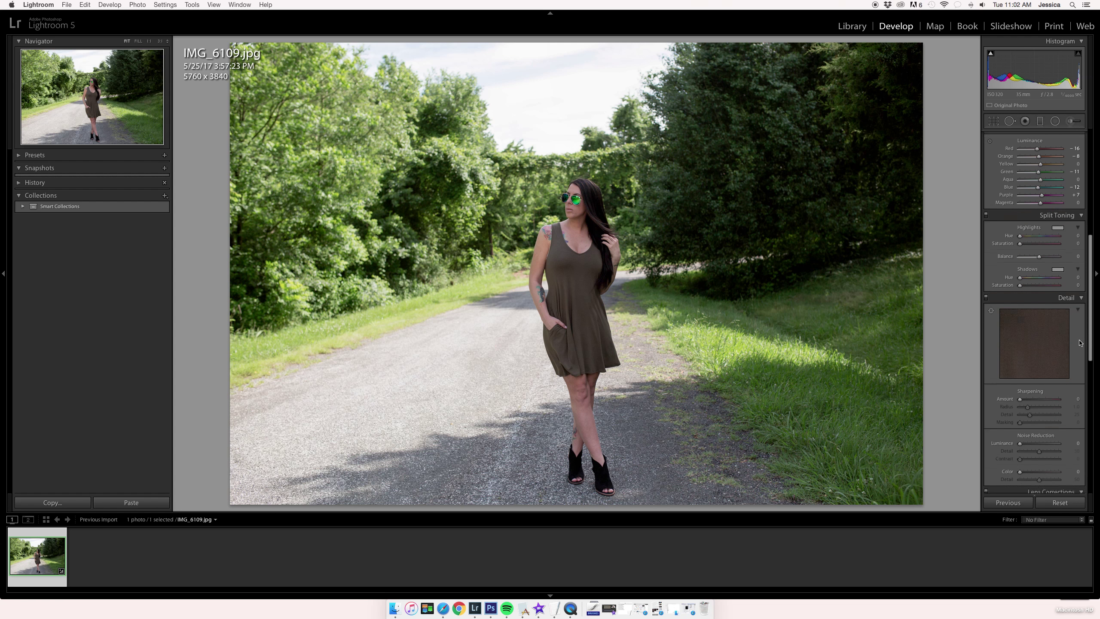
pyautogui.scroll(-1, 1064, 354)
pyautogui.moveTo(1022, 364); pyautogui.dragTo(1027, 364)
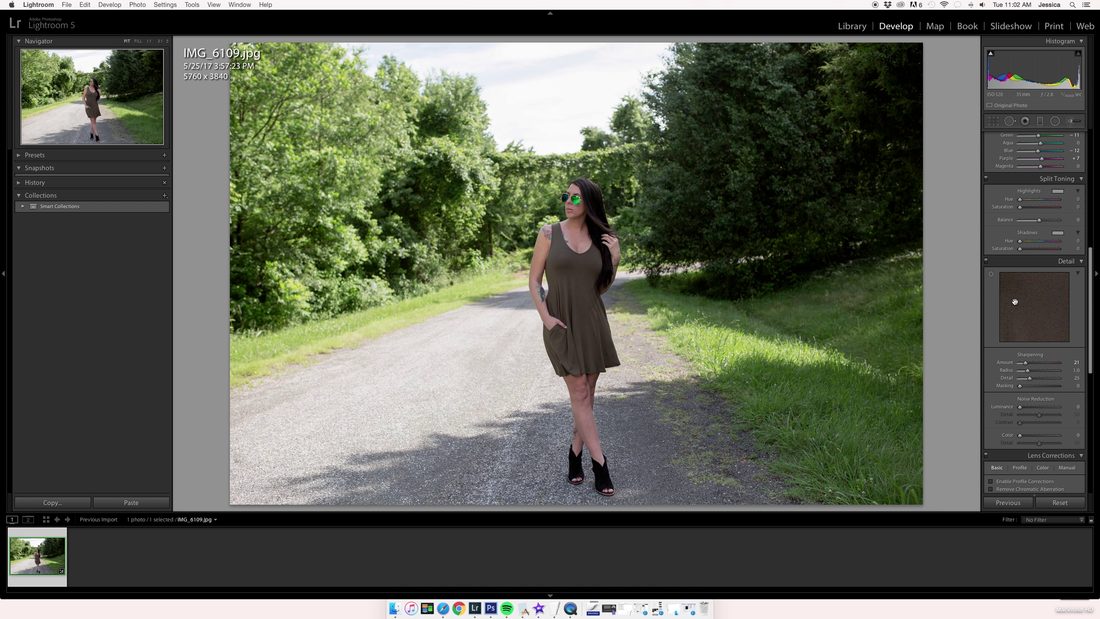
# Step: Warm the white balance by raising Temp to +9 and shift Tint slightly toward magenta
pyautogui.scroll(10, 1011, 199)
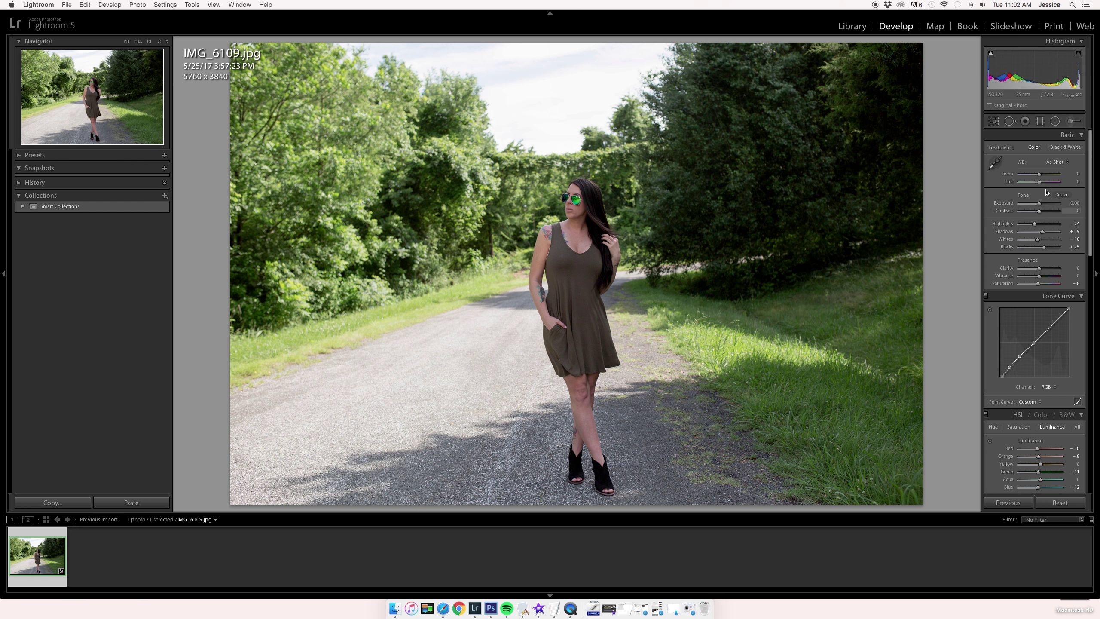
pyautogui.moveTo(1040, 175); pyautogui.dragTo(1041, 177)
pyautogui.moveTo(1040, 174); pyautogui.dragTo(1041, 174)
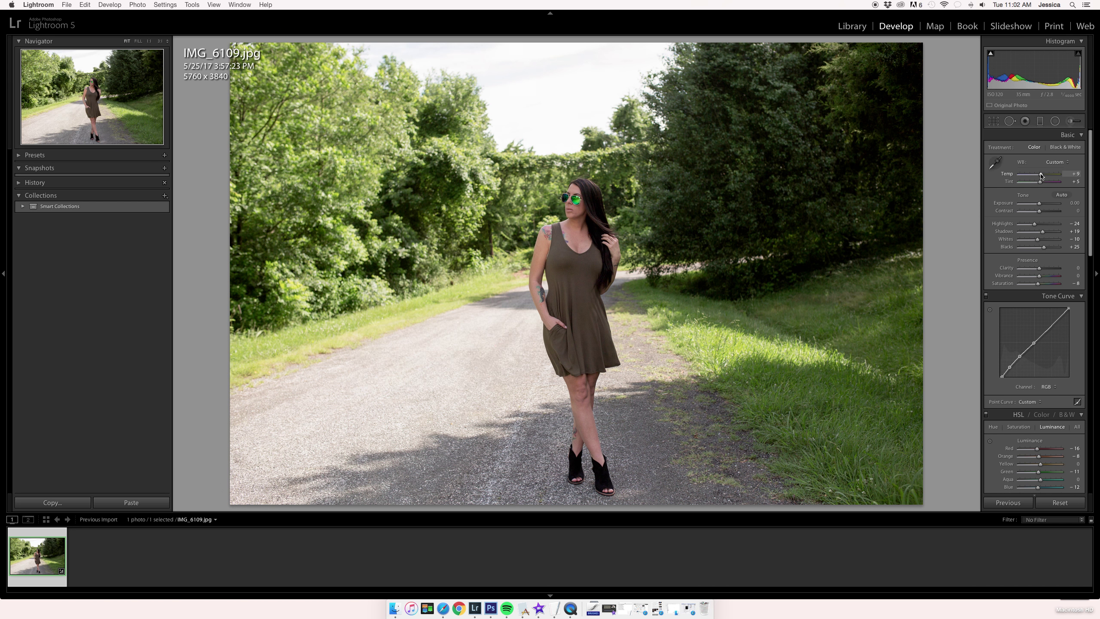
pyautogui.moveTo(1040, 182); pyautogui.dragTo(1041, 182)
# Step: Open a copy of the photo with Lightroom adjustments in Adobe Photoshop CS6 and switch to Photoshop
pyautogui.scroll(-3, 1051, 231)
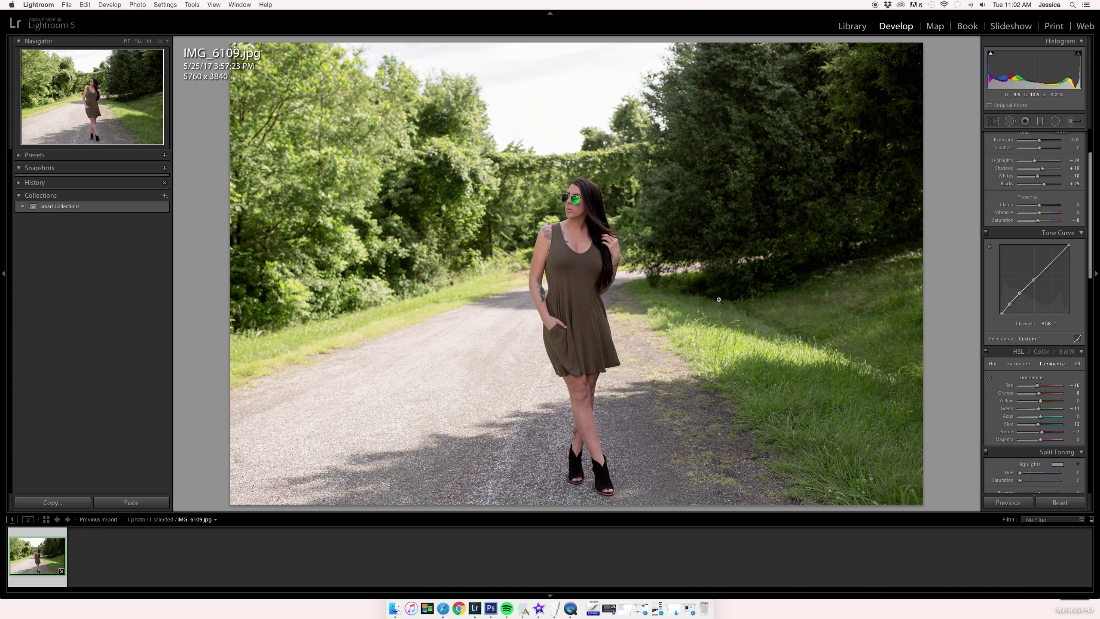
pyautogui.rightClick(625, 213)
pyautogui.moveTo(642, 274)
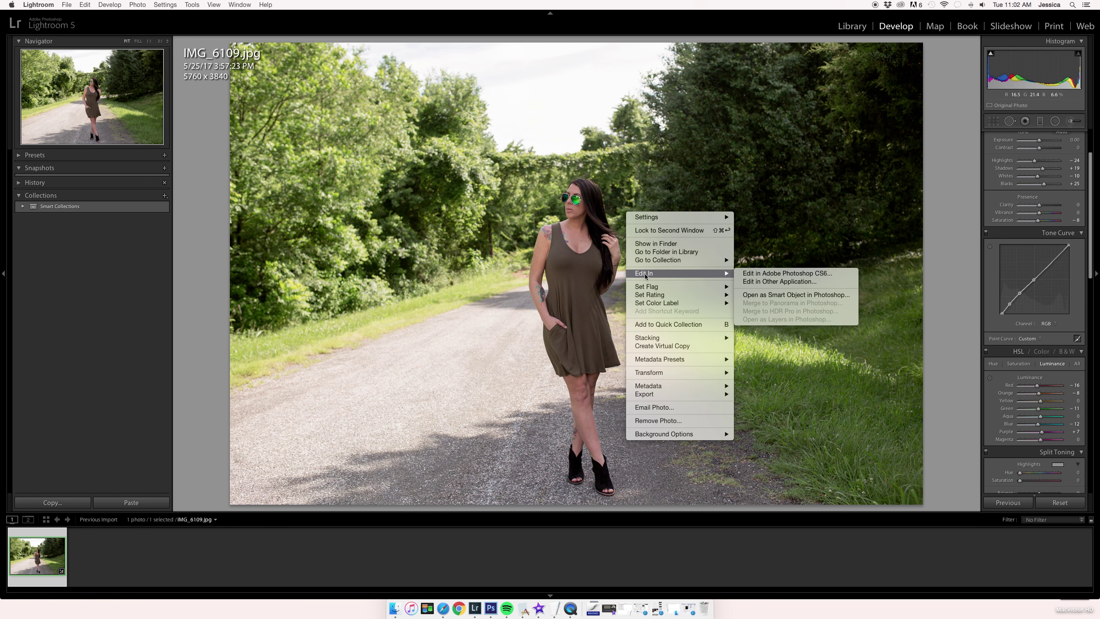
pyautogui.click(794, 276)
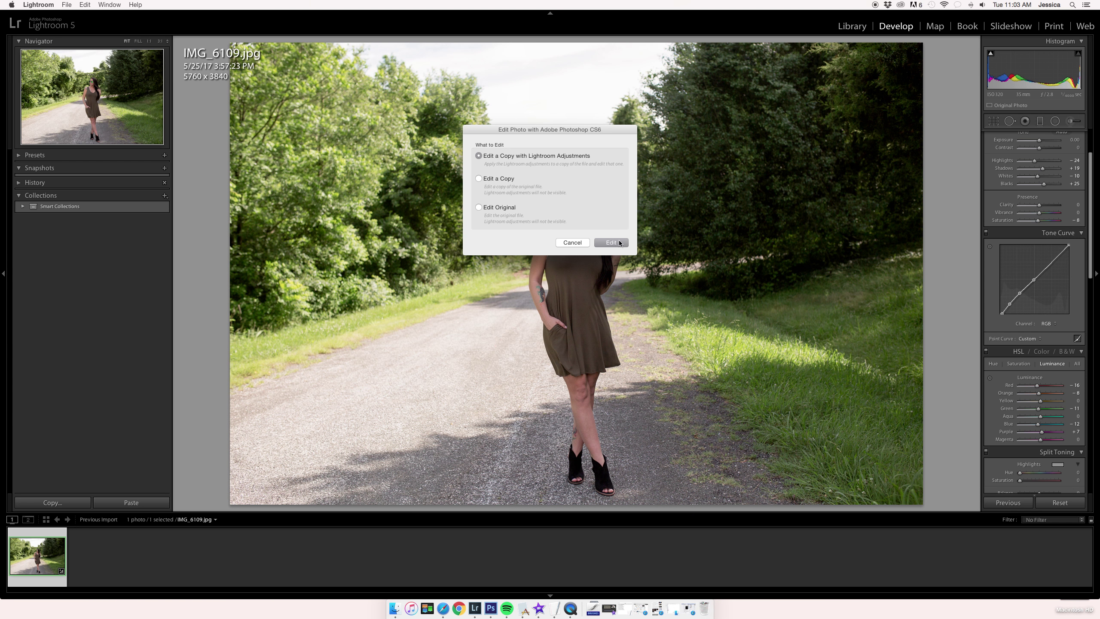
pyautogui.click(619, 243)
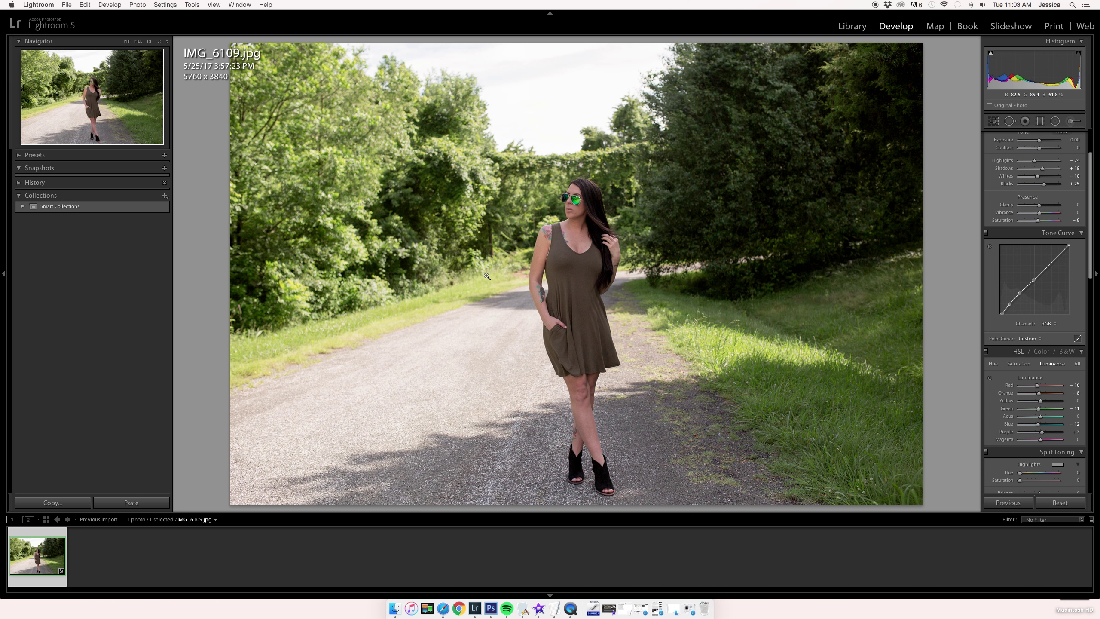
pyautogui.click(487, 606)
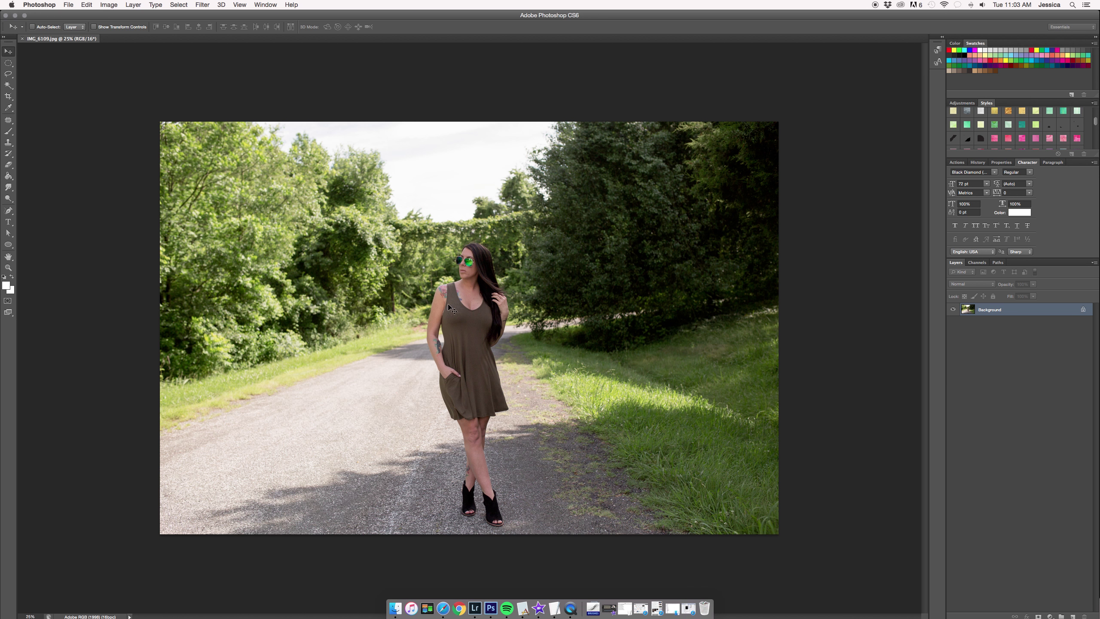
# Step: Zoom in to 200% on the woman's face and duplicate the Background layer
pyautogui.press('z')
pyautogui.click(469, 285)
pyautogui.click(469, 285)
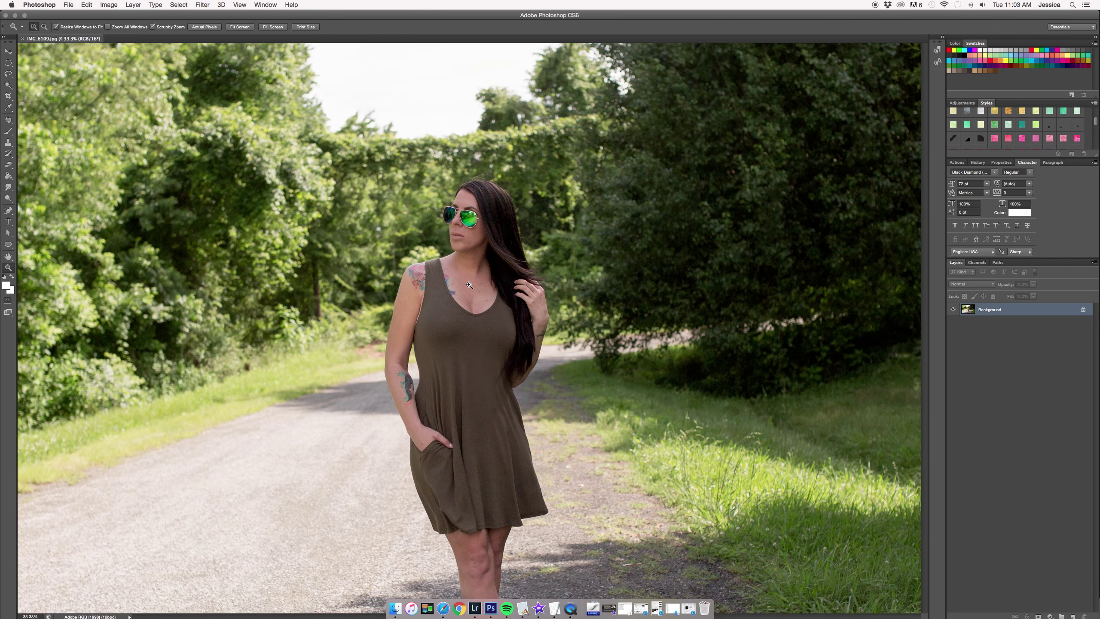
pyautogui.click(469, 285)
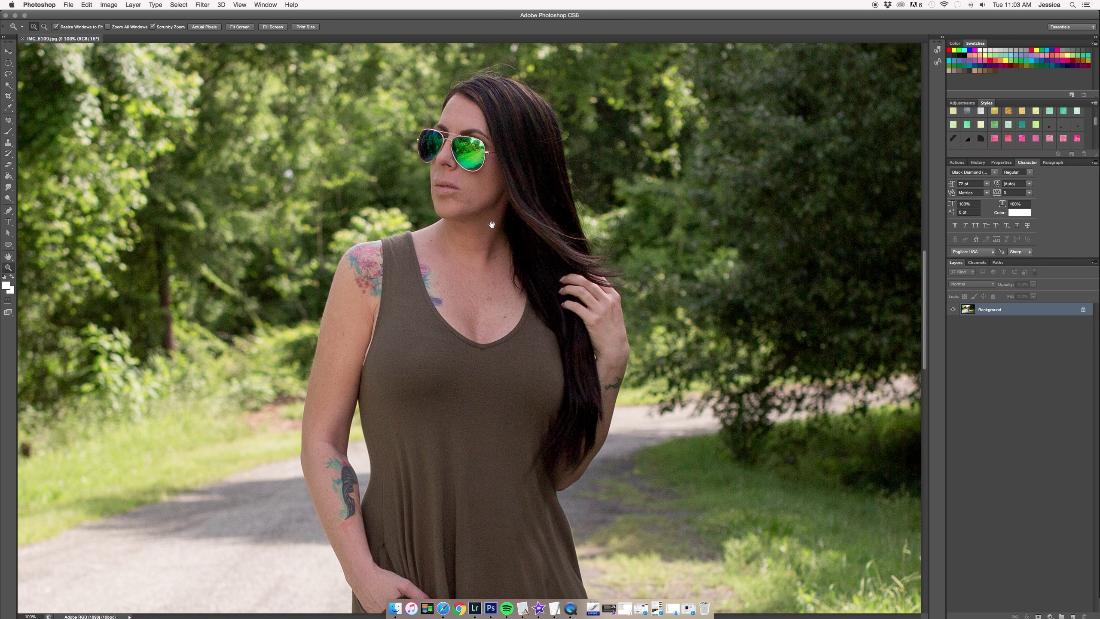
pyautogui.moveTo(484, 262); pyautogui.dragTo(470, 328)
pyautogui.click(469, 327)
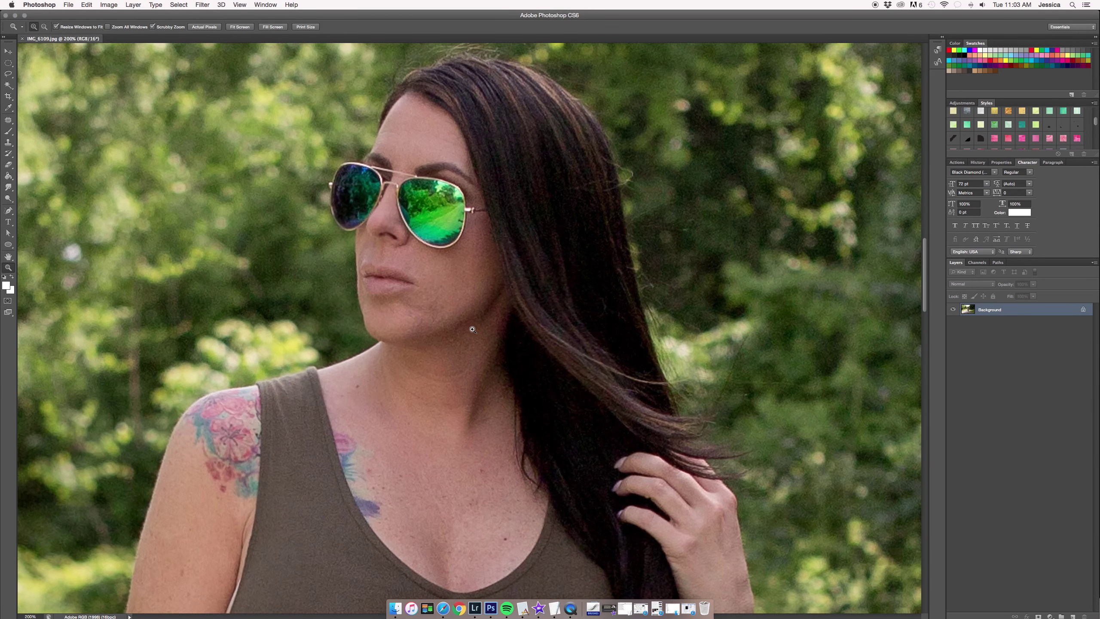
pyautogui.press('super+j')
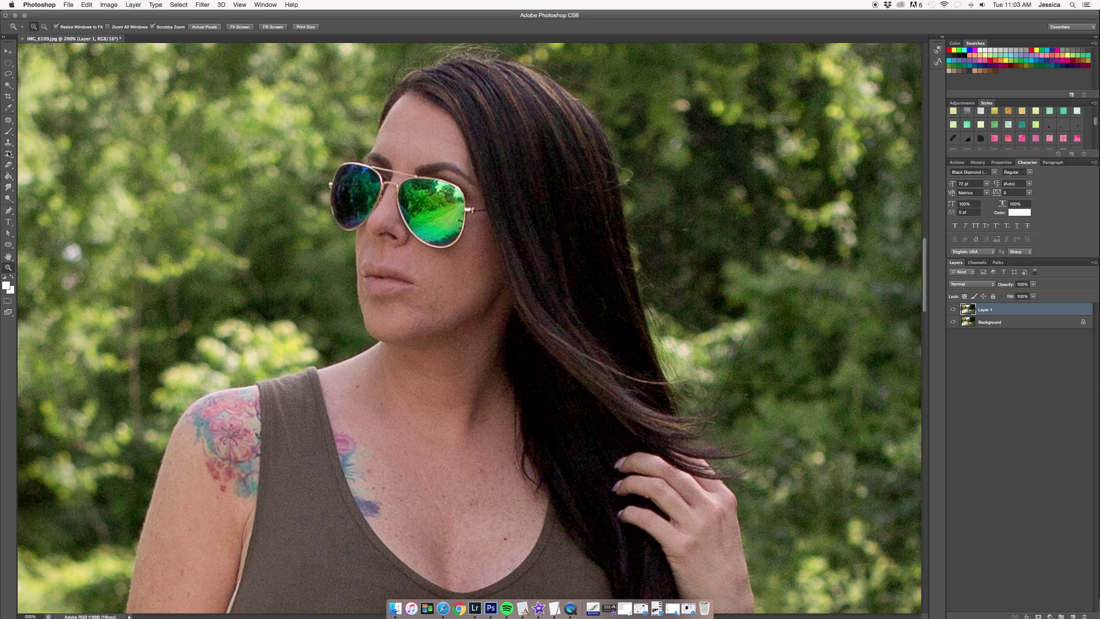
# Step: Retouch the skin on the woman's cheek, chin and around her mouth with the Patch tool on the duplicated layer
pyautogui.click(8, 120)
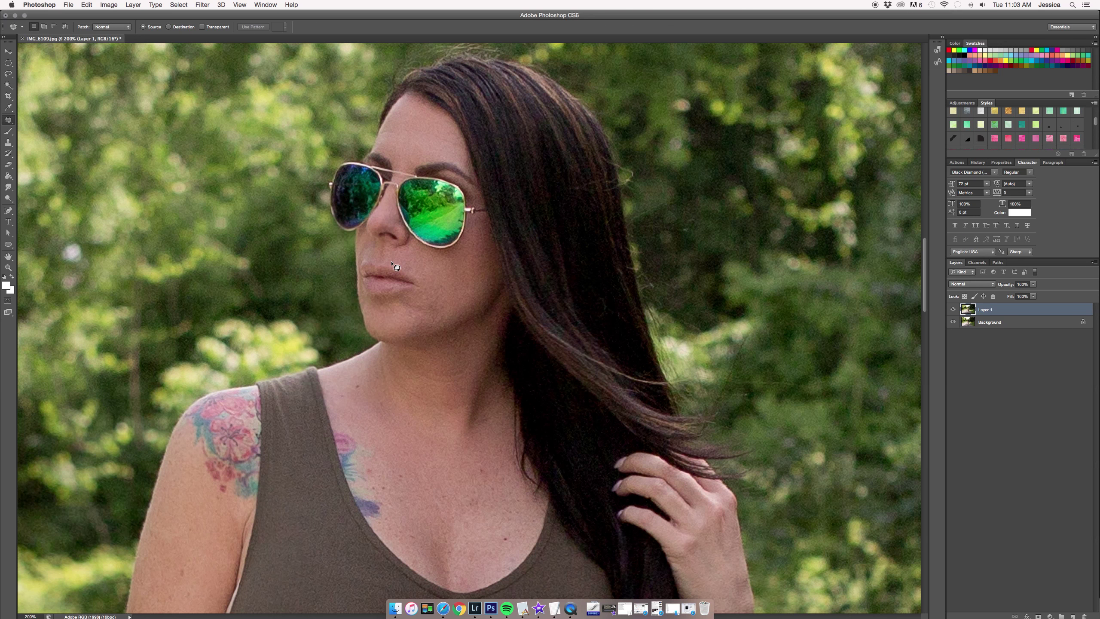
pyautogui.moveTo(433, 298)
pyautogui.mouseDown()
pyautogui.moveTo(458, 288)
pyautogui.moveTo(444, 315)
pyautogui.moveTo(460, 278)
pyautogui.moveTo(401, 296)
pyautogui.moveTo(418, 310)
pyautogui.moveTo(418, 298)
pyautogui.moveTo(447, 294)
pyautogui.moveTo(420, 289)
pyautogui.moveTo(436, 290)
pyautogui.mouseUp()
pyautogui.hotkey('ctrl', 'd')
pyautogui.press('super+d')
pyautogui.press('super+d')
pyautogui.moveTo(427, 293)
pyautogui.mouseDown()
pyautogui.moveTo(441, 289)
pyautogui.moveTo(450, 316)
pyautogui.moveTo(454, 306)
pyautogui.mouseUp()
pyautogui.press('super+d')
pyautogui.moveTo(455, 306)
pyautogui.mouseDown()
pyautogui.moveTo(462, 299)
pyautogui.moveTo(421, 310)
pyautogui.mouseUp()
pyautogui.press('super+d')
pyautogui.moveTo(419, 307)
pyautogui.mouseDown()
pyautogui.moveTo(403, 322)
pyautogui.moveTo(417, 311)
pyautogui.mouseUp()
pyautogui.press('super+d')
pyautogui.moveTo(419, 314)
pyautogui.mouseDown()
pyautogui.moveTo(401, 317)
pyautogui.moveTo(415, 330)
pyautogui.mouseUp()
pyautogui.press('super+d')
pyautogui.click(448, 315)
pyautogui.moveTo(451, 313)
pyautogui.mouseDown()
pyautogui.moveTo(430, 320)
pyautogui.moveTo(452, 313)
pyautogui.mouseUp()
pyautogui.moveTo(440, 319)
pyautogui.mouseDown()
pyautogui.moveTo(413, 325)
pyautogui.moveTo(433, 301)
pyautogui.moveTo(451, 301)
pyautogui.mouseUp()
pyautogui.click(397, 325)
pyautogui.click(445, 266)
pyautogui.moveTo(417, 263)
pyautogui.mouseDown()
pyautogui.moveTo(405, 274)
pyautogui.moveTo(417, 272)
pyautogui.mouseUp()
pyautogui.click(448, 296)
# Step: Patch out the stray hairs above the top of the woman's head using nearby background foliage
pyautogui.scroll(1, 541, 152)
pyautogui.scroll(5, 540, 151)
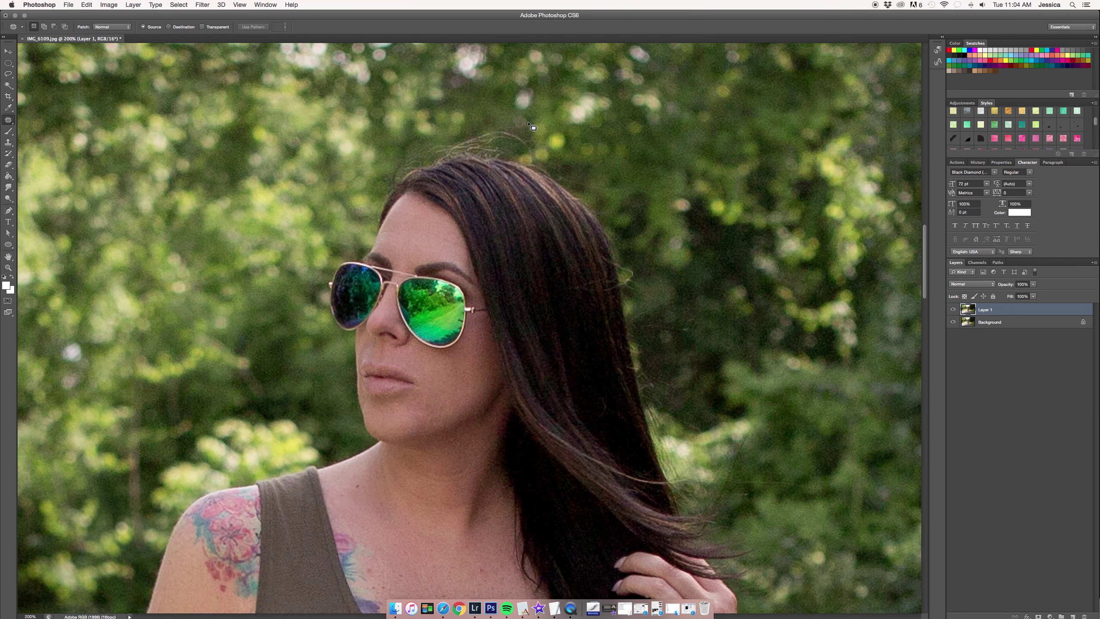
pyautogui.moveTo(536, 141)
pyautogui.mouseDown()
pyautogui.moveTo(502, 127)
pyautogui.moveTo(521, 148)
pyautogui.moveTo(546, 136)
pyautogui.moveTo(465, 146)
pyautogui.moveTo(496, 143)
pyautogui.moveTo(493, 117)
pyautogui.moveTo(435, 141)
pyautogui.moveTo(457, 150)
pyautogui.moveTo(439, 125)
pyautogui.moveTo(478, 122)
pyautogui.mouseUp()
pyautogui.press('super+d')
pyautogui.click(525, 128)
pyautogui.press('super+d')
pyautogui.moveTo(427, 145)
pyautogui.mouseDown()
pyautogui.moveTo(395, 153)
pyautogui.moveTo(400, 172)
pyautogui.moveTo(424, 153)
pyautogui.moveTo(389, 166)
pyautogui.moveTo(389, 187)
pyautogui.moveTo(418, 167)
pyautogui.mouseUp()
pyautogui.click(423, 136)
pyautogui.moveTo(482, 143)
pyautogui.mouseDown()
pyautogui.moveTo(470, 135)
pyautogui.moveTo(457, 147)
pyautogui.moveTo(487, 151)
pyautogui.moveTo(488, 128)
pyautogui.moveTo(482, 155)
pyautogui.moveTo(511, 152)
pyautogui.mouseUp()
pyautogui.click(510, 150)
pyautogui.moveTo(494, 150); pyautogui.dragTo(511, 138)
pyautogui.click(542, 148)
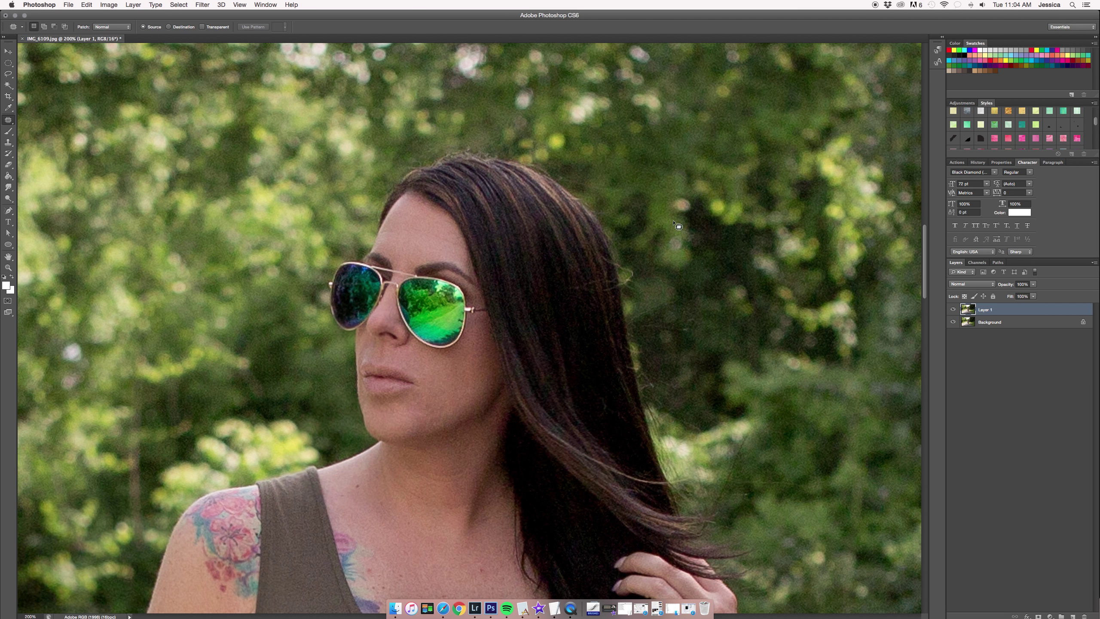
# Step: Patch out the stray hairs beside the long hair using clean areas of the background foliage
pyautogui.moveTo(639, 271)
pyautogui.mouseDown()
pyautogui.moveTo(629, 264)
pyautogui.moveTo(642, 292)
pyautogui.moveTo(639, 273)
pyautogui.moveTo(704, 339)
pyautogui.mouseUp()
pyautogui.click(654, 298)
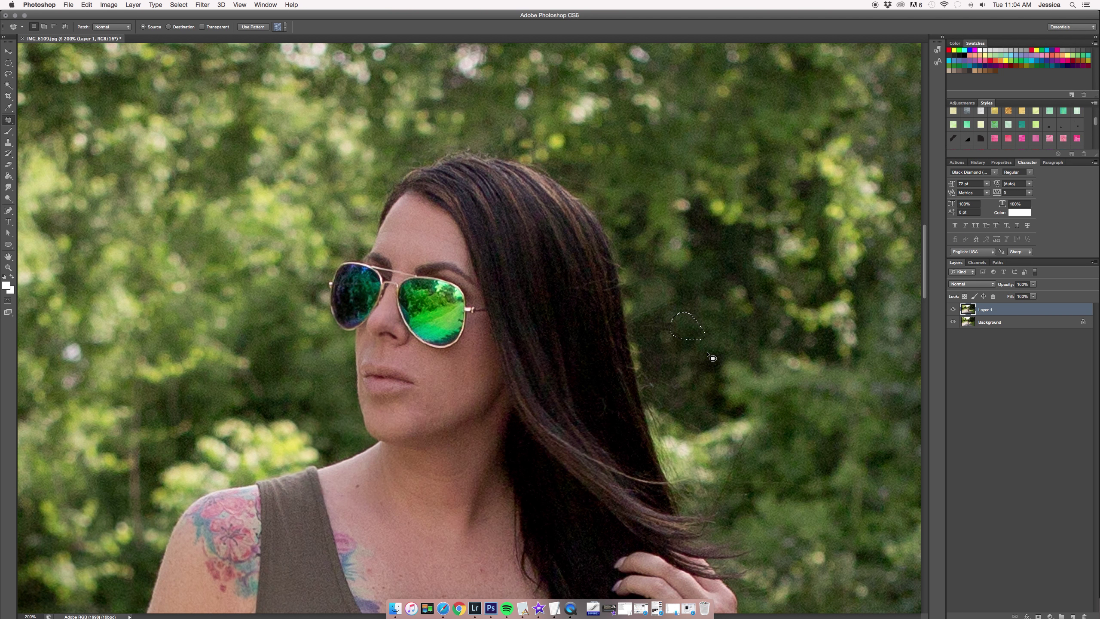
pyautogui.click(750, 428)
pyautogui.moveTo(746, 422)
pyautogui.mouseDown()
pyautogui.moveTo(753, 451)
pyautogui.moveTo(749, 425)
pyautogui.mouseUp()
pyautogui.moveTo(753, 444)
pyautogui.mouseDown()
pyautogui.moveTo(775, 451)
pyautogui.moveTo(813, 504)
pyautogui.moveTo(808, 482)
pyautogui.mouseUp()
pyautogui.click(806, 481)
pyautogui.moveTo(771, 491); pyautogui.dragTo(786, 504)
pyautogui.click(787, 530)
pyautogui.moveTo(740, 468)
pyautogui.mouseDown()
pyautogui.moveTo(718, 499)
pyautogui.moveTo(751, 505)
pyautogui.mouseUp()
pyautogui.click(775, 524)
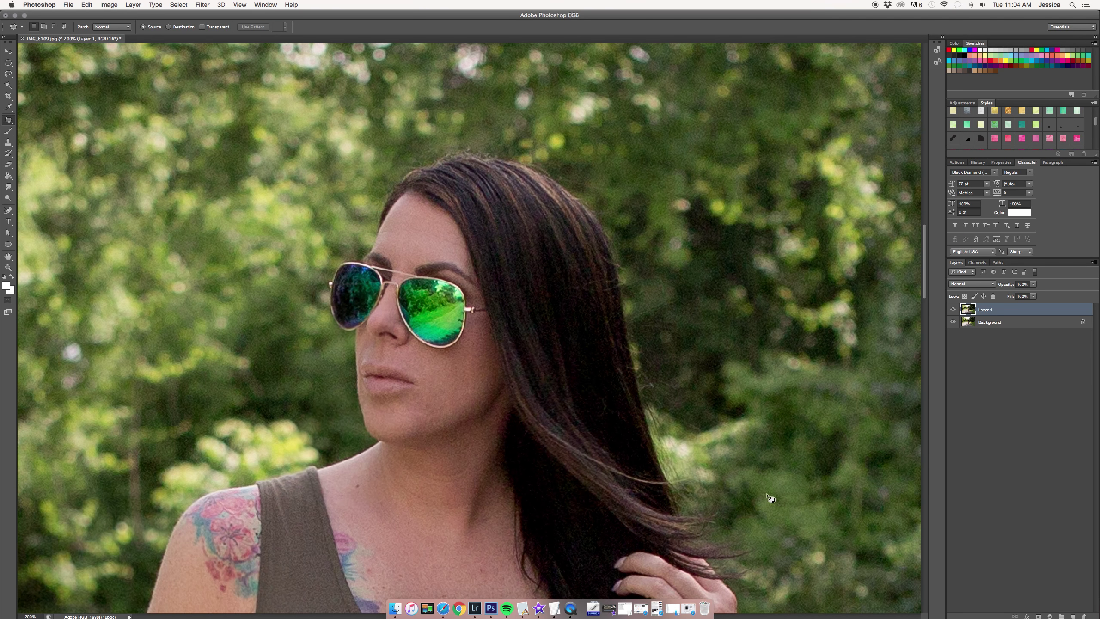
# Step: Compare the whole image with and without the retouched layer, and merge that layer into the Background
pyautogui.moveTo(699, 435); pyautogui.dragTo(706, 240)
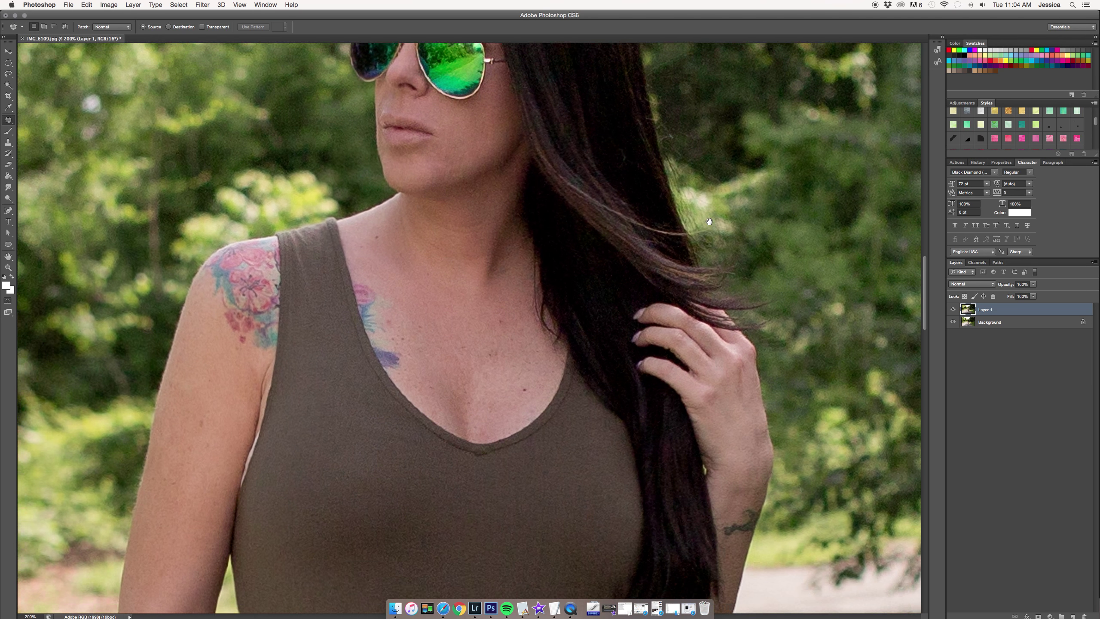
pyautogui.press('z')
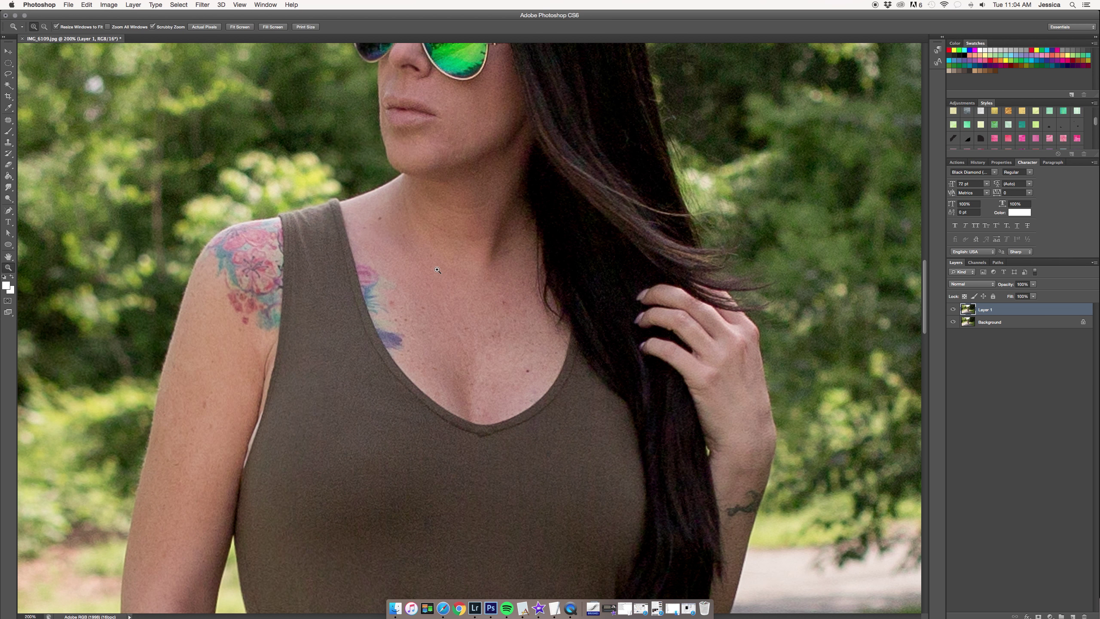
pyautogui.rightClick(438, 269)
pyautogui.click(456, 272)
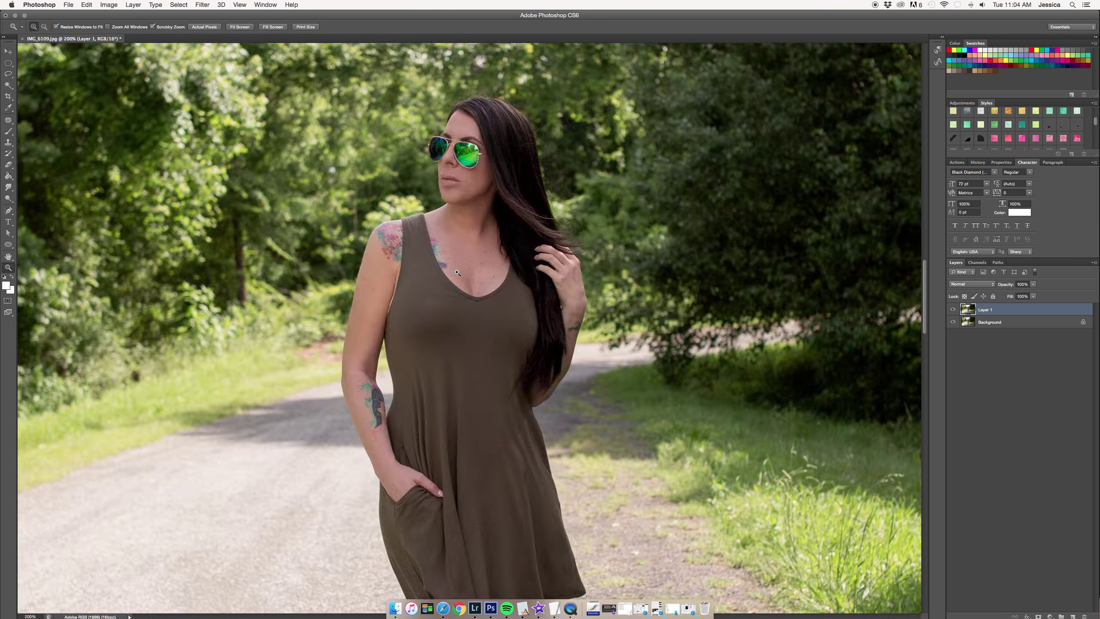
pyautogui.click(953, 309)
pyautogui.click(952, 309)
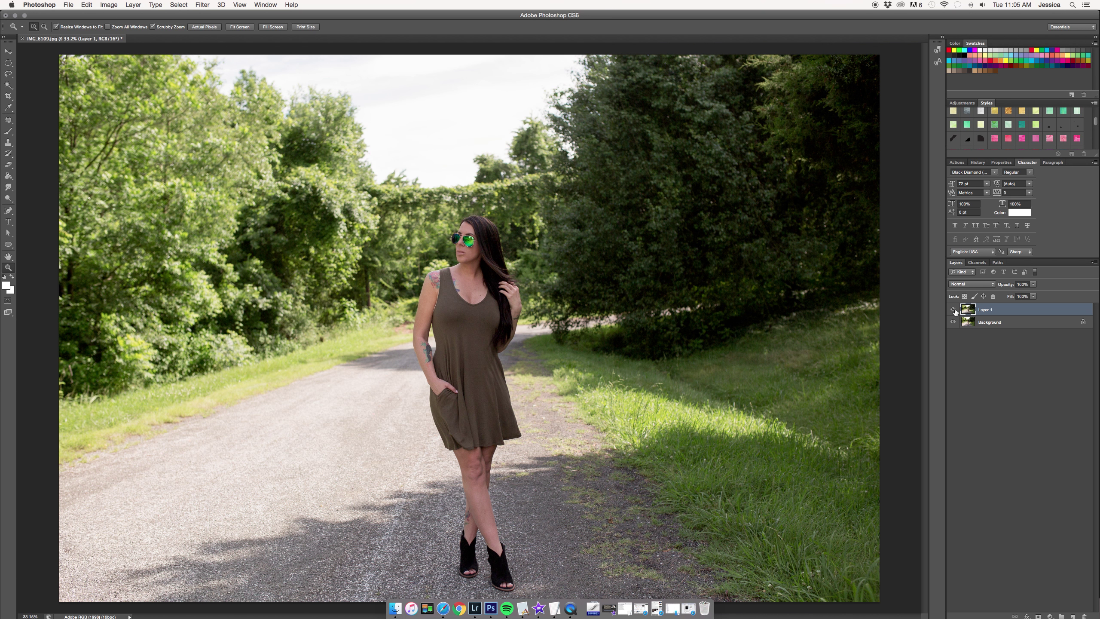
pyautogui.click(953, 309)
pyautogui.click(952, 309)
pyautogui.press('super+e')
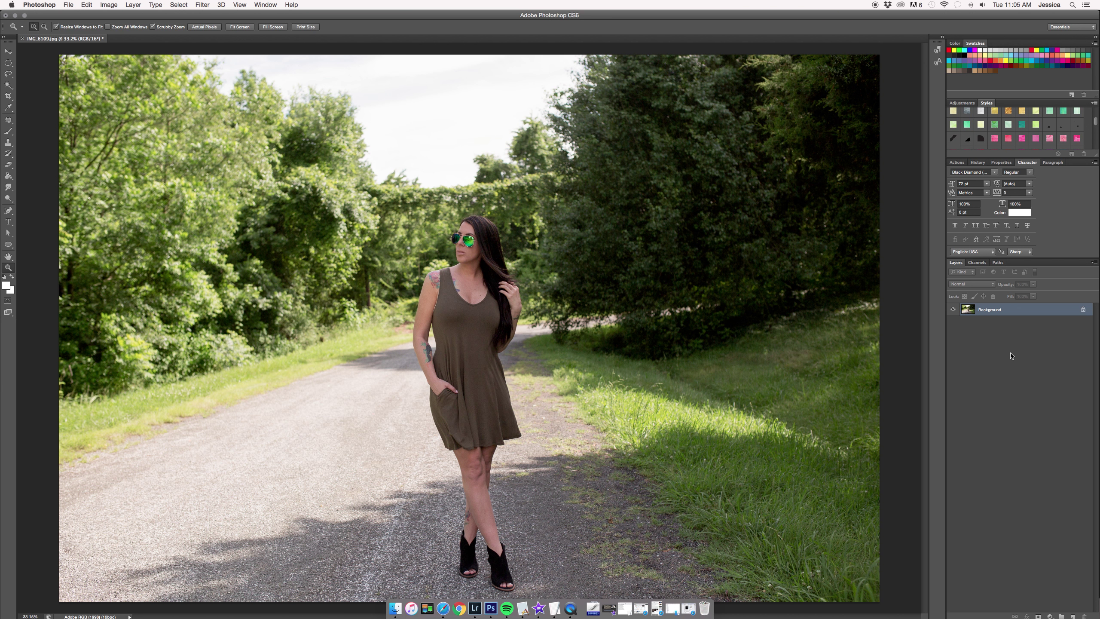
# Step: Duplicate the Background layer and apply the Imagenomic Portraiture filter to the copy with the Smoothing: Medium preset
pyautogui.press('super+j')
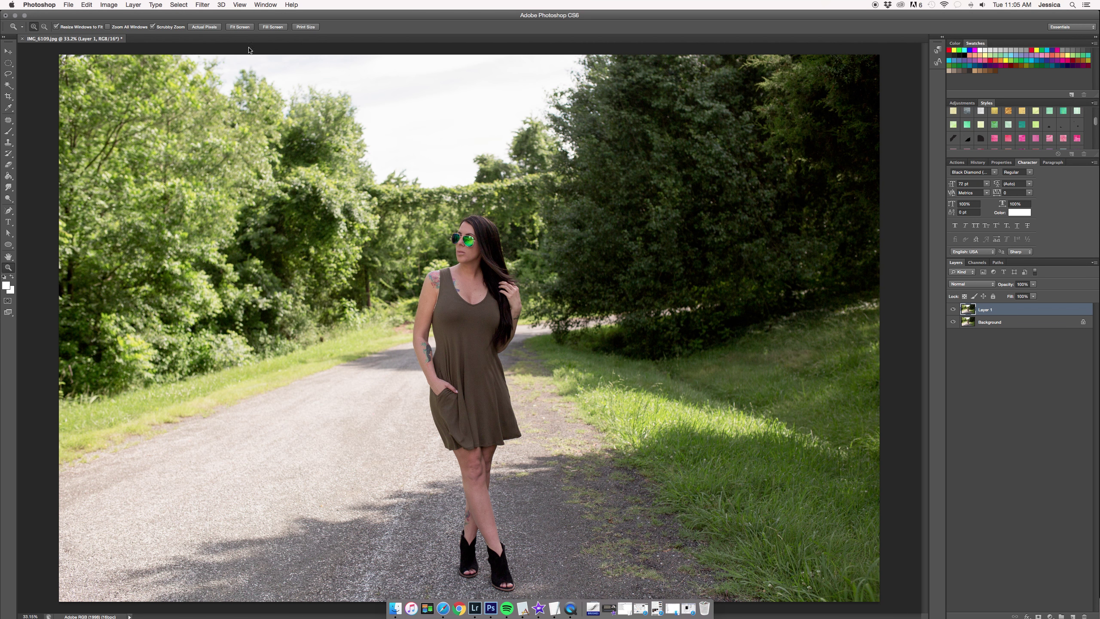
pyautogui.click(203, 5)
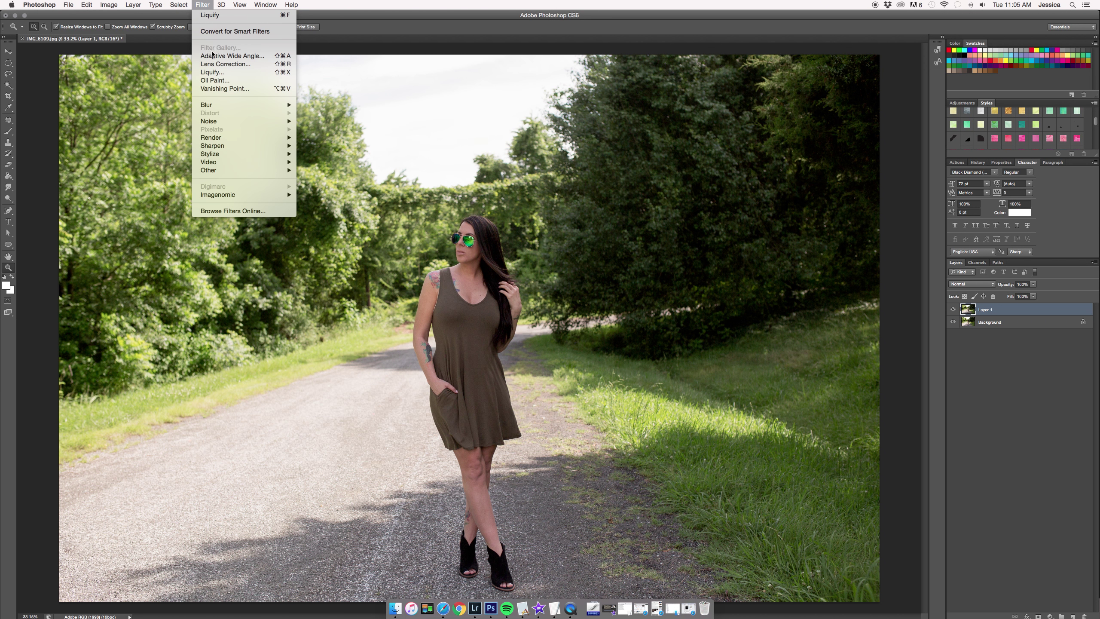
pyautogui.moveTo(242, 194)
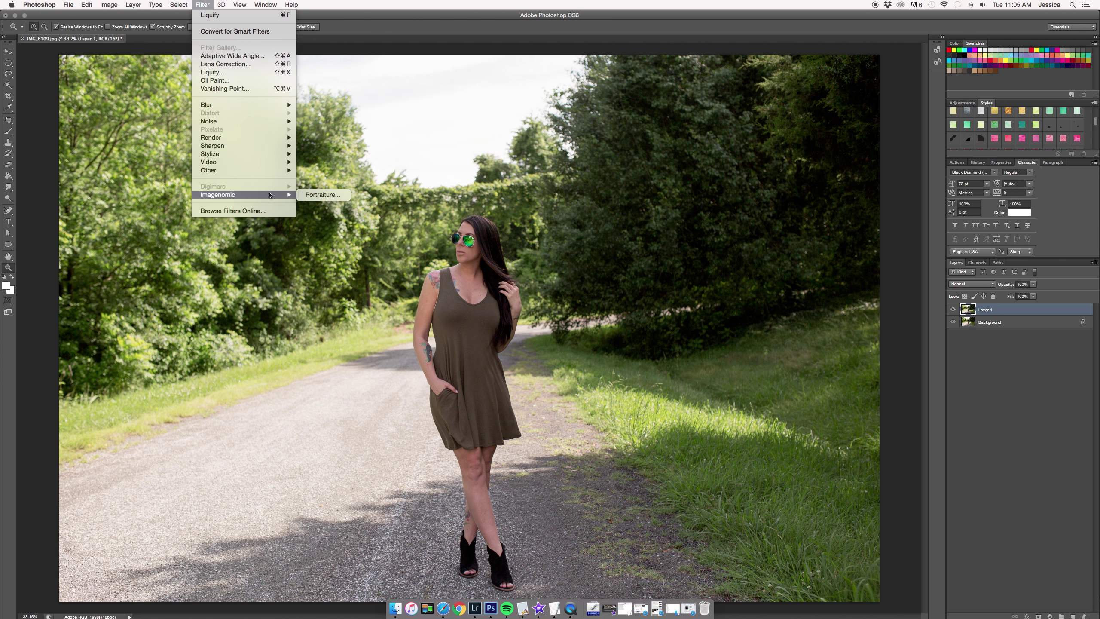
pyautogui.click(328, 195)
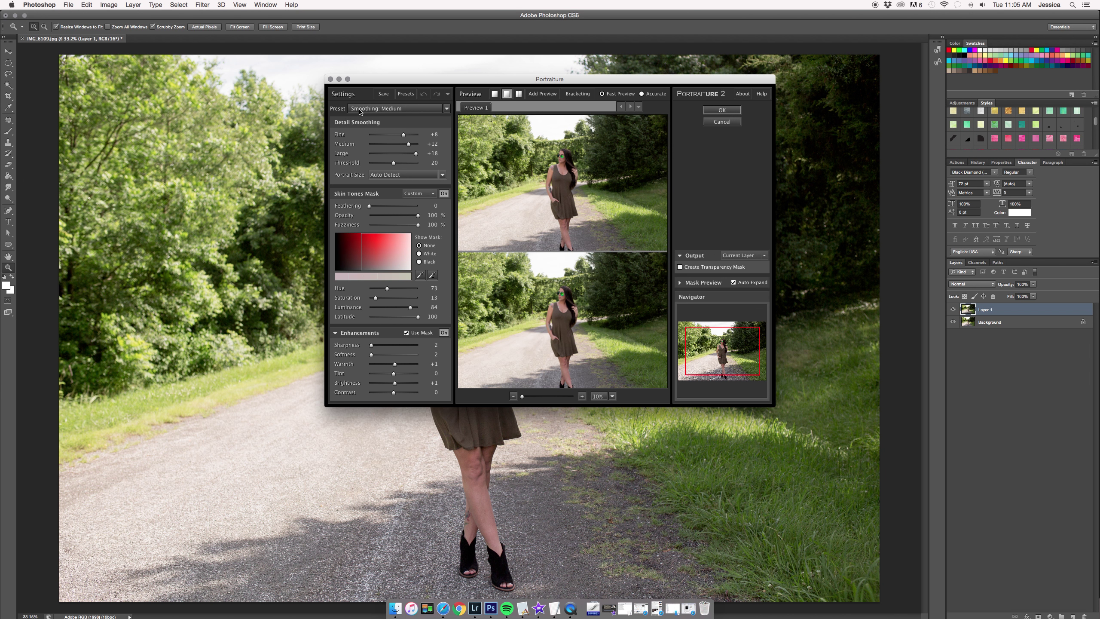
pyautogui.click(722, 111)
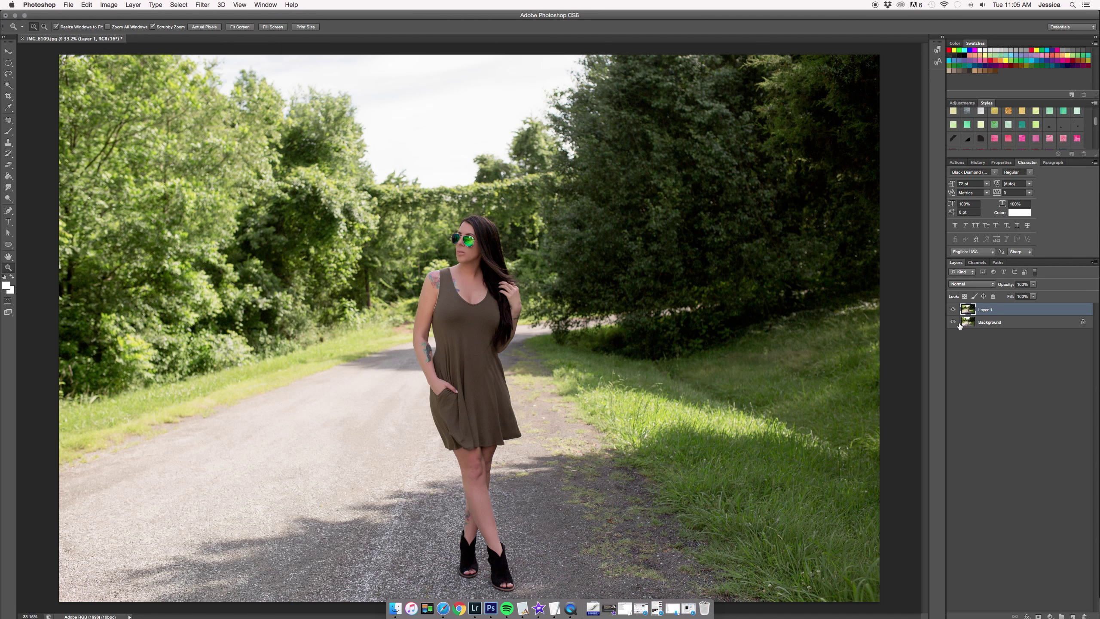
# Step: Adjust the smoothed layer's opacity, compare it with the original, and merge it into the Background
pyautogui.click(1033, 284)
pyautogui.click(1022, 294)
pyautogui.click(952, 310)
pyautogui.click(952, 310)
pyautogui.press('super+w')
pyautogui.click(592, 198)
pyautogui.press('super+e')
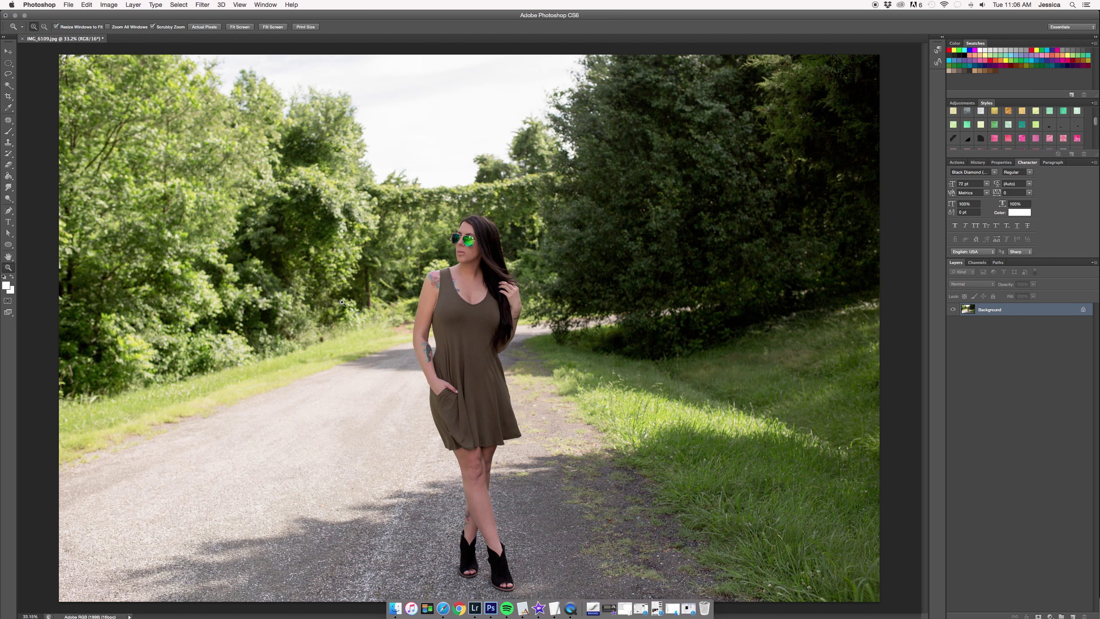
# Step: Add a Curves adjustment layer above the Background and pull the lower midtones down to darken the whole image
pyautogui.click(1051, 616)
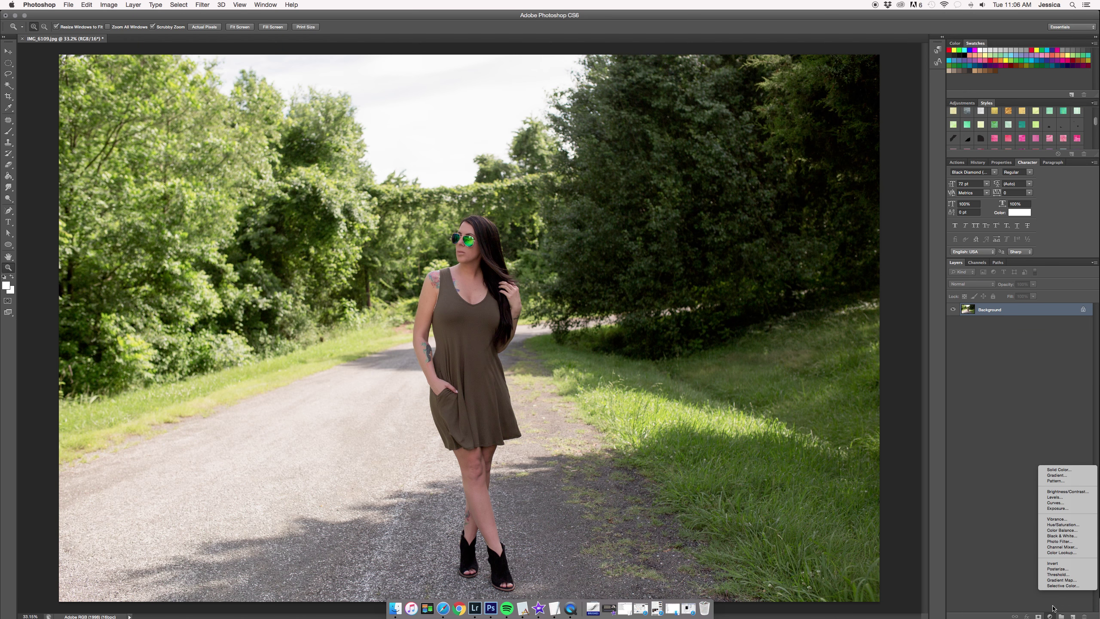
pyautogui.click(1069, 503)
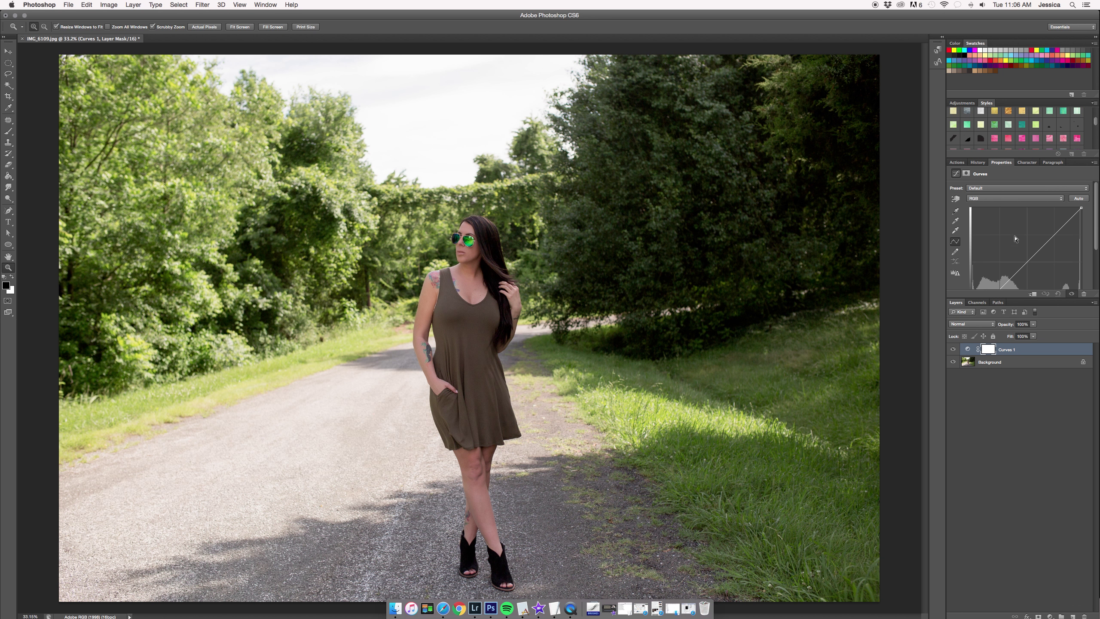
pyautogui.scroll(-3, 1014, 238)
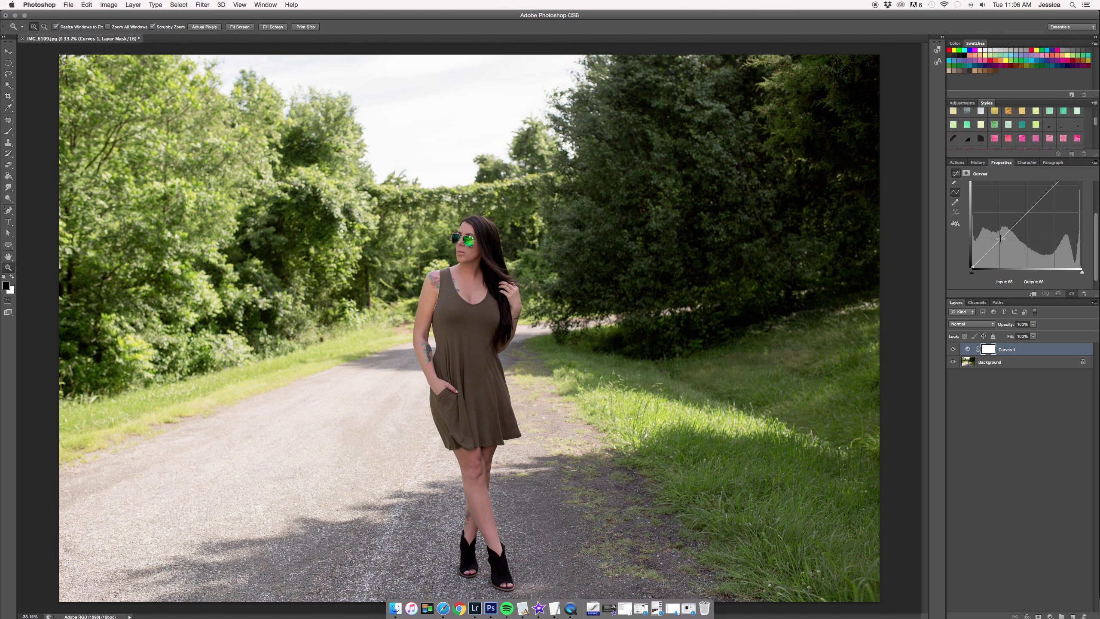
pyautogui.moveTo(1000, 238); pyautogui.dragTo(1005, 246)
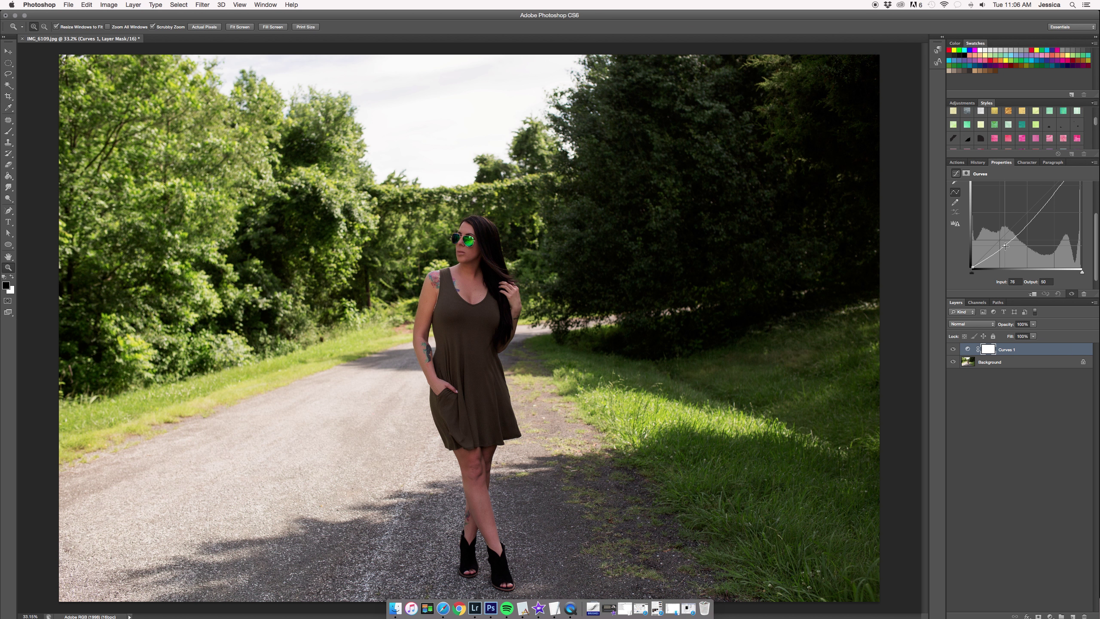
# Step: Mask the darkening off the face and arm by painting black on the Curves 1 mask with a 125 px round brush
pyautogui.click(988, 350)
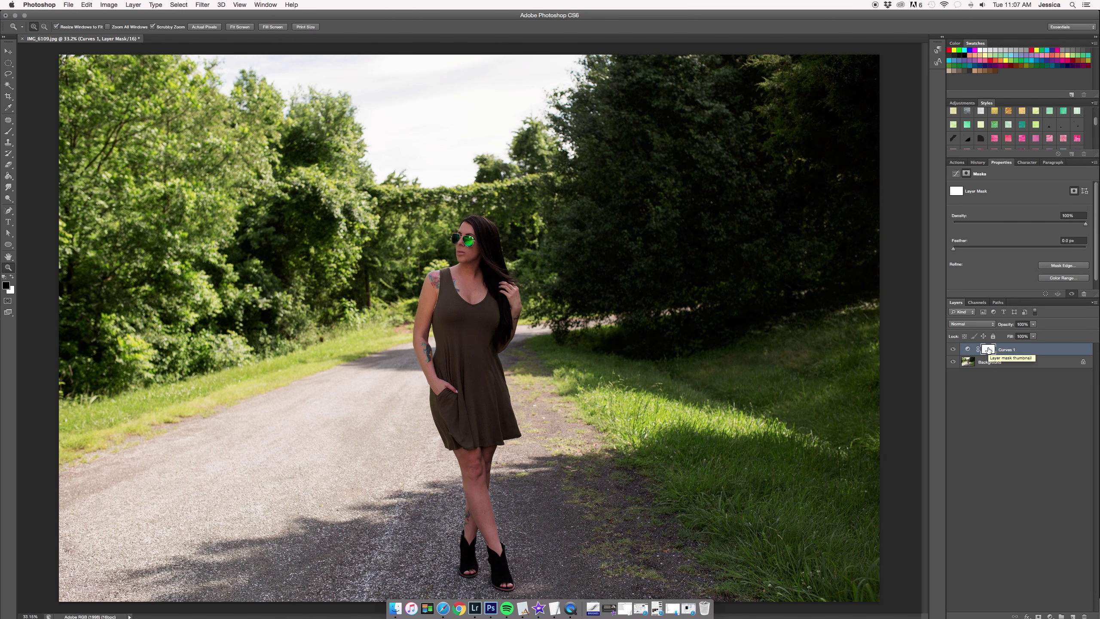
pyautogui.press('b')
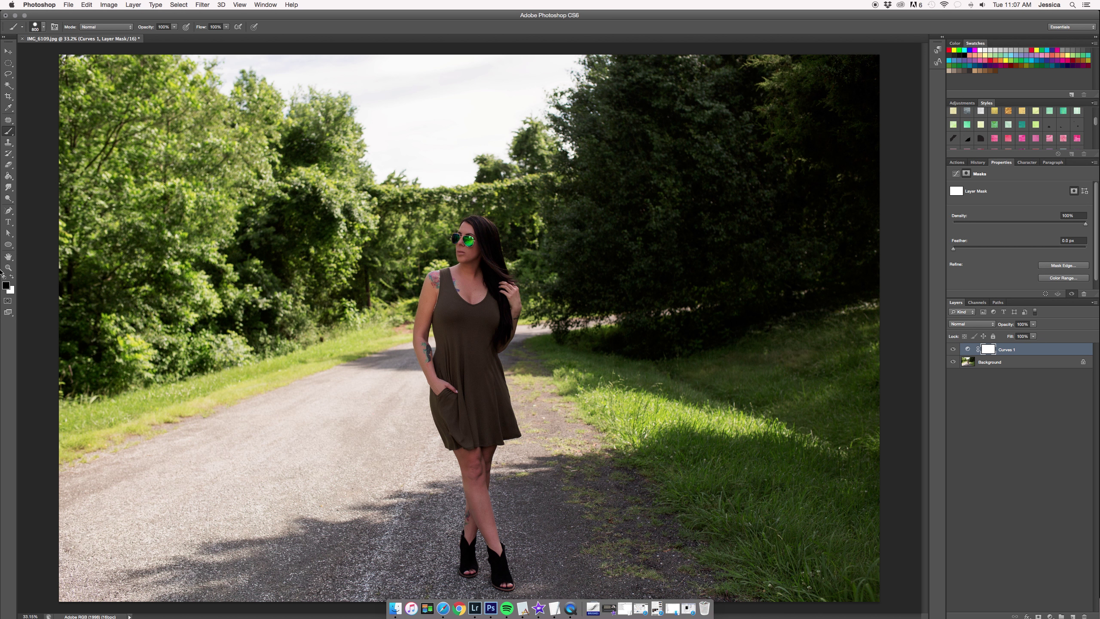
pyautogui.click(42, 28)
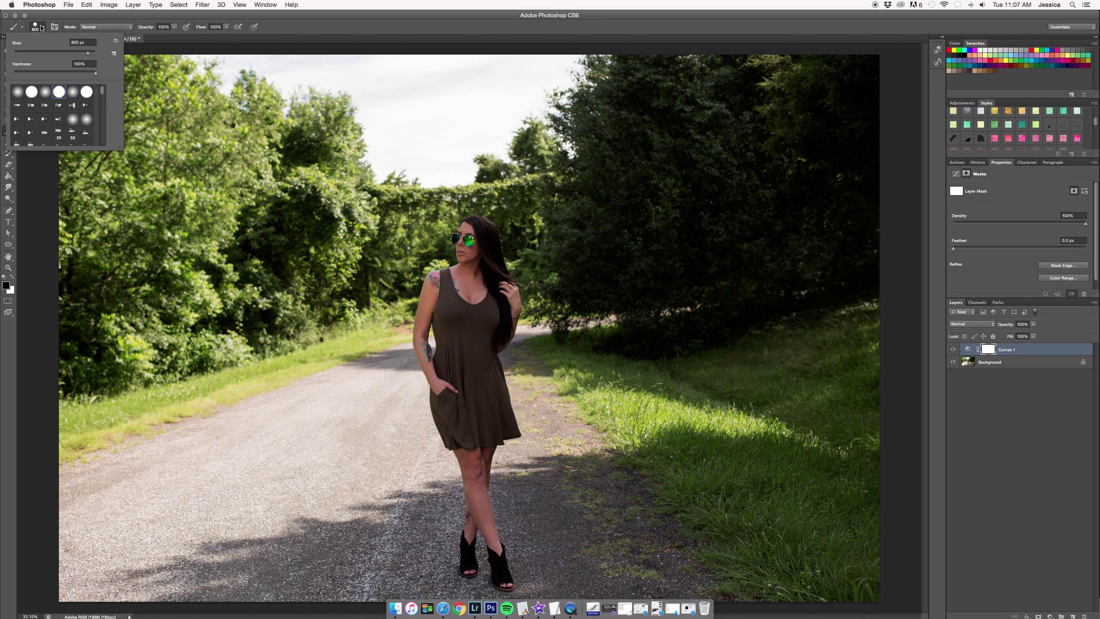
pyautogui.doubleClick(58, 91)
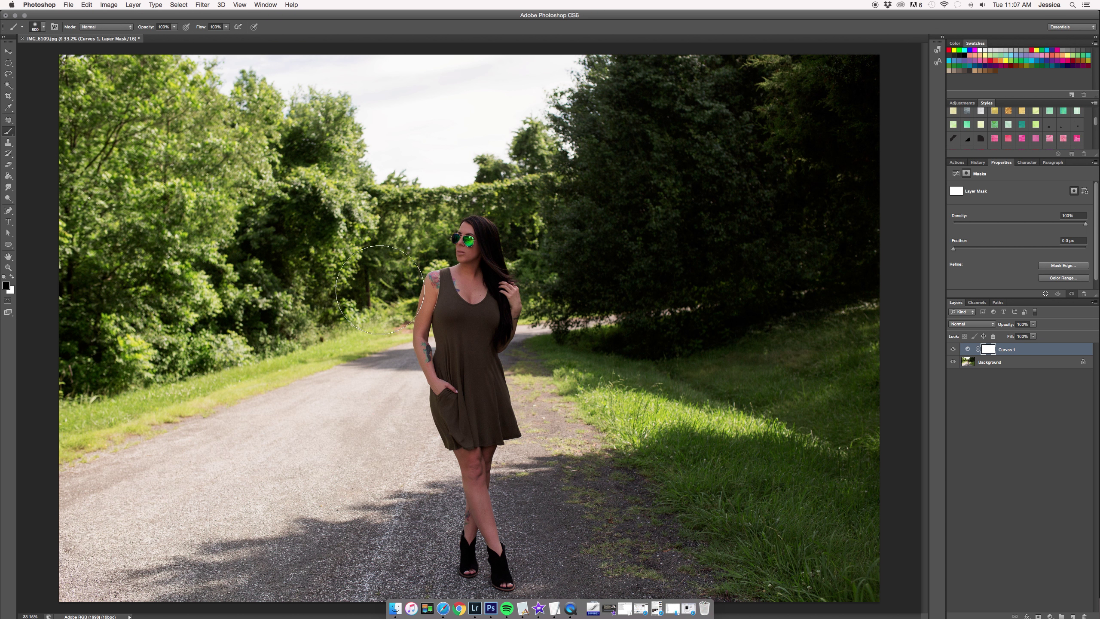
pyautogui.press('[')
pyautogui.press('[')
pyautogui.press('[')
pyautogui.press('[')
pyautogui.press('[')
pyautogui.press('[')
pyautogui.press('[')
pyautogui.press('[')
pyautogui.press('[')
pyautogui.press('[')
pyautogui.press('[')
pyautogui.press('[')
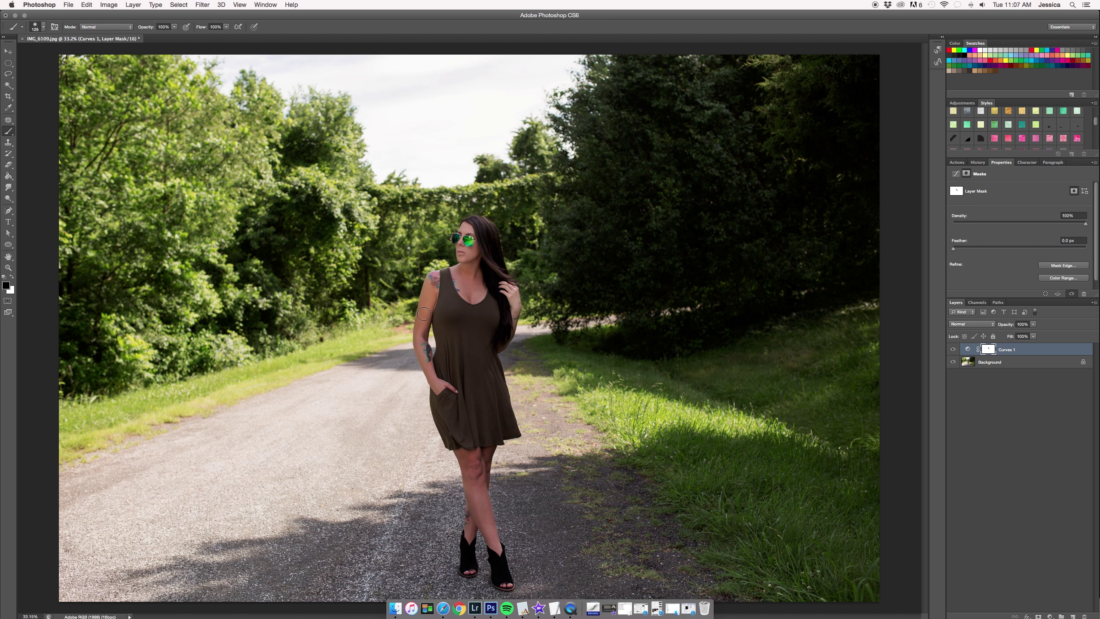
pyautogui.moveTo(423, 321); pyautogui.dragTo(432, 283)
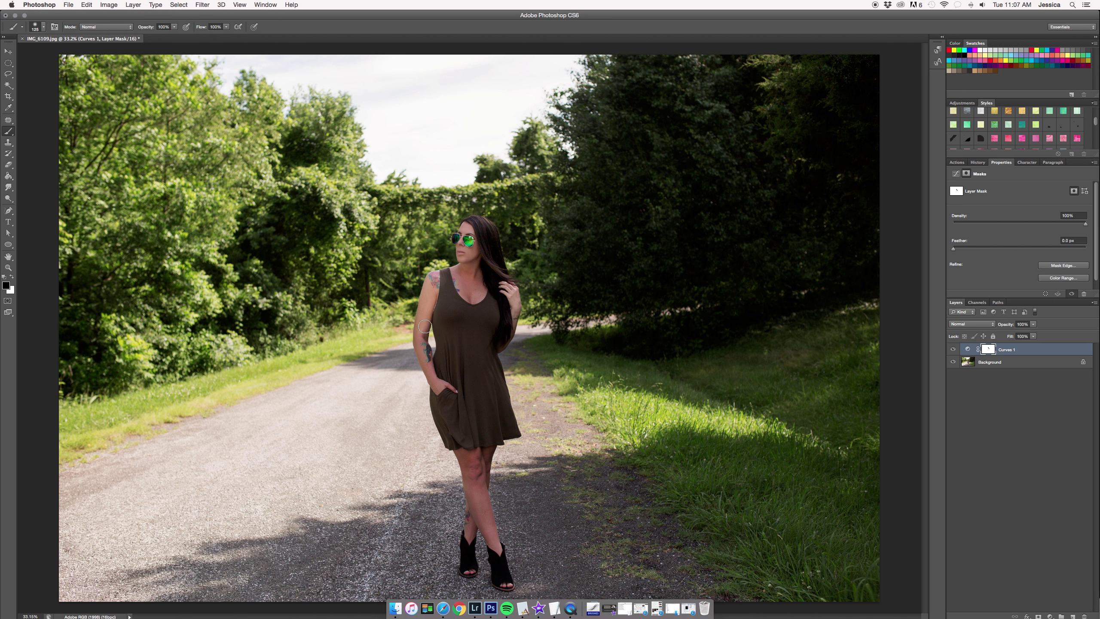
# Step: Enlarge the brush and paint black on the Curves 1 mask over the whole dress to restore its brightness
pyautogui.moveTo(424, 321)
pyautogui.mouseDown()
pyautogui.moveTo(431, 384)
pyautogui.moveTo(433, 375)
pyautogui.moveTo(449, 391)
pyautogui.moveTo(442, 356)
pyautogui.moveTo(438, 368)
pyautogui.moveTo(443, 284)
pyautogui.moveTo(476, 277)
pyautogui.moveTo(485, 310)
pyautogui.moveTo(481, 259)
pyautogui.moveTo(469, 295)
pyautogui.moveTo(491, 284)
pyautogui.moveTo(502, 310)
pyautogui.moveTo(505, 292)
pyautogui.moveTo(497, 351)
pyautogui.moveTo(484, 330)
pyautogui.moveTo(488, 303)
pyautogui.moveTo(473, 363)
pyautogui.mouseUp()
pyautogui.press(']')
pyautogui.press(']')
pyautogui.press(']')
pyautogui.press(']')
pyautogui.press(']')
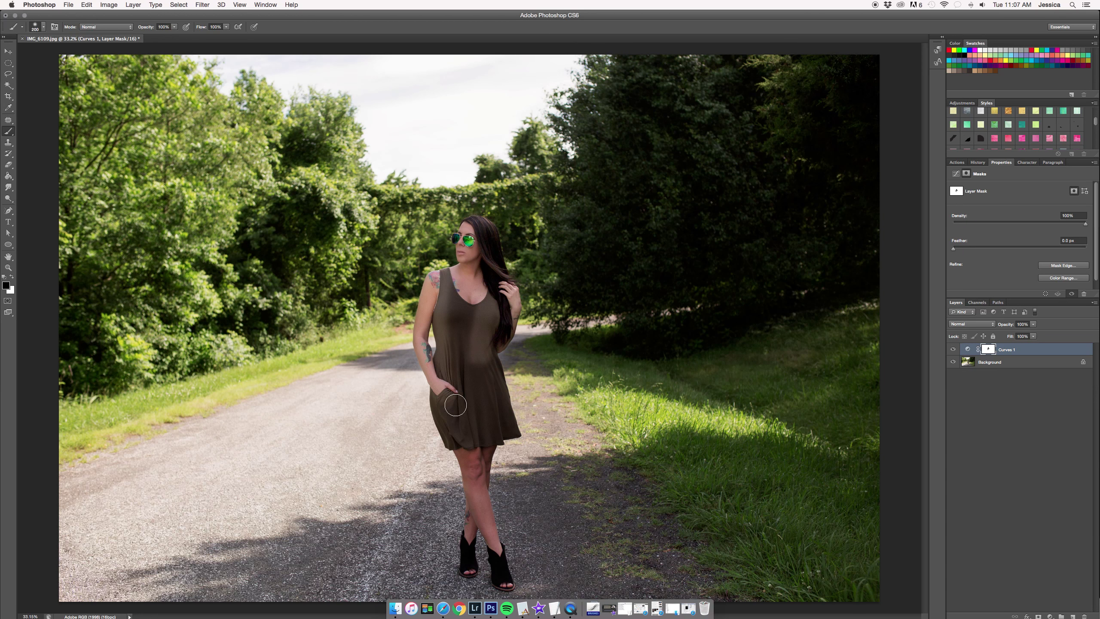
pyautogui.moveTo(447, 399)
pyautogui.mouseDown()
pyautogui.moveTo(458, 429)
pyautogui.moveTo(476, 407)
pyautogui.moveTo(494, 426)
pyautogui.moveTo(472, 338)
pyautogui.moveTo(465, 359)
pyautogui.moveTo(460, 287)
pyautogui.mouseUp()
pyautogui.press('[')
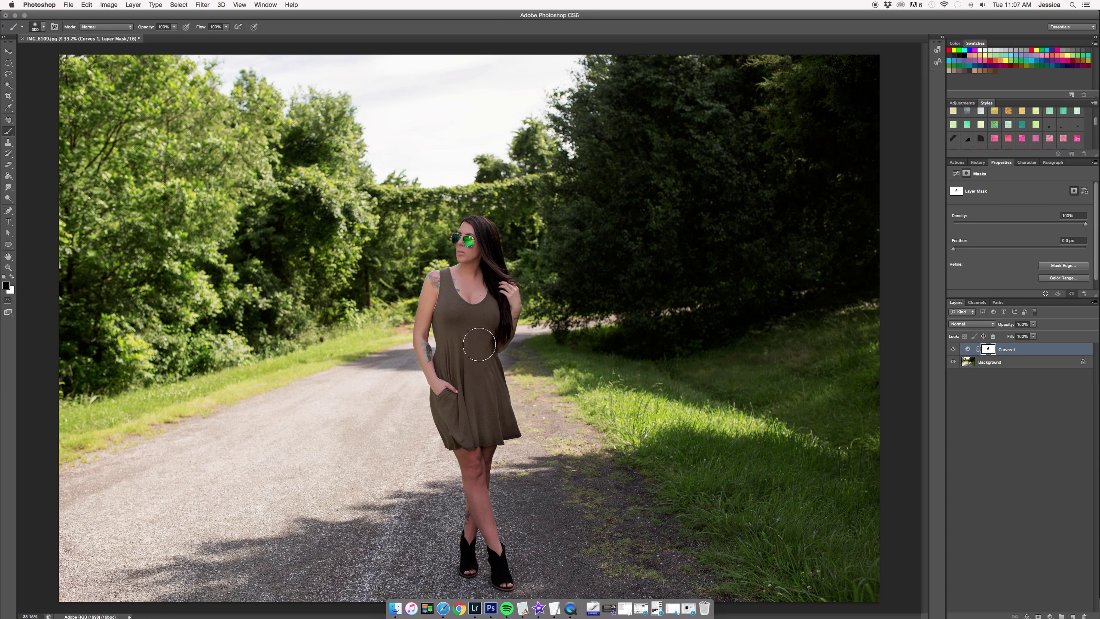
# Step: Paint black on the Curves 1 mask over the legs and shoes with a 100 px brush
pyautogui.press('[')
pyautogui.press('[')
pyautogui.press('[')
pyautogui.press('[')
pyautogui.press('[')
pyautogui.moveTo(465, 450)
pyautogui.mouseDown()
pyautogui.moveTo(475, 481)
pyautogui.moveTo(476, 445)
pyautogui.moveTo(478, 486)
pyautogui.moveTo(490, 447)
pyautogui.moveTo(485, 462)
pyautogui.moveTo(483, 436)
pyautogui.moveTo(475, 513)
pyautogui.moveTo(469, 476)
pyautogui.moveTo(507, 584)
pyautogui.moveTo(485, 494)
pyautogui.mouseUp()
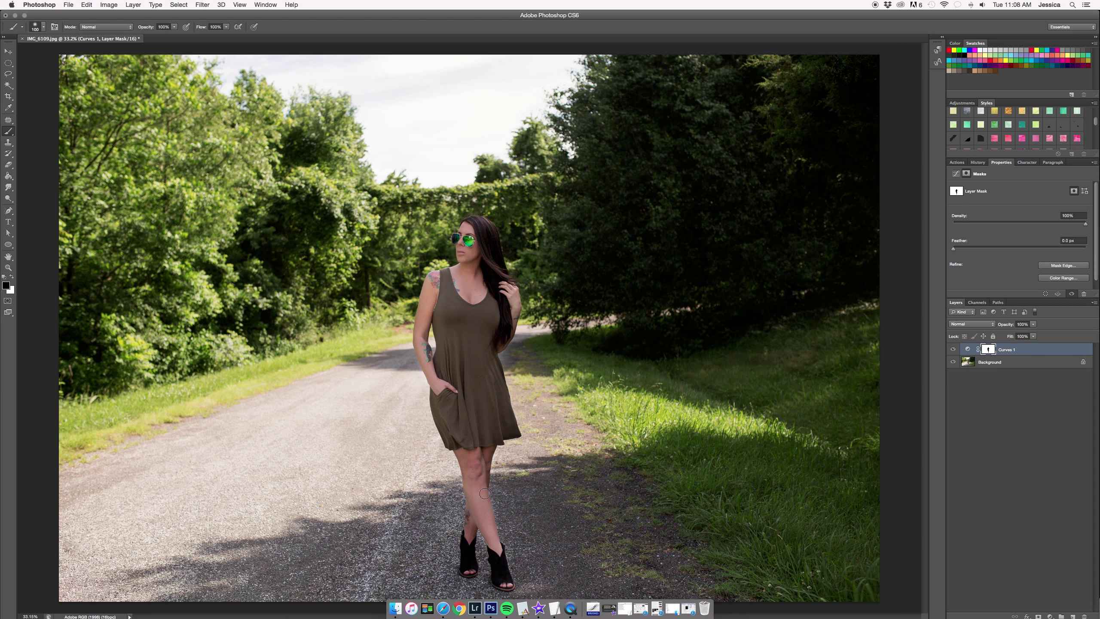
pyautogui.moveTo(466, 554)
pyautogui.mouseDown()
pyautogui.moveTo(468, 569)
pyautogui.moveTo(474, 503)
pyautogui.moveTo(473, 540)
pyautogui.mouseUp()
pyautogui.press(']')
pyautogui.press(']')
pyautogui.press(']')
pyautogui.press(']')
pyautogui.press(']')
pyautogui.press(']')
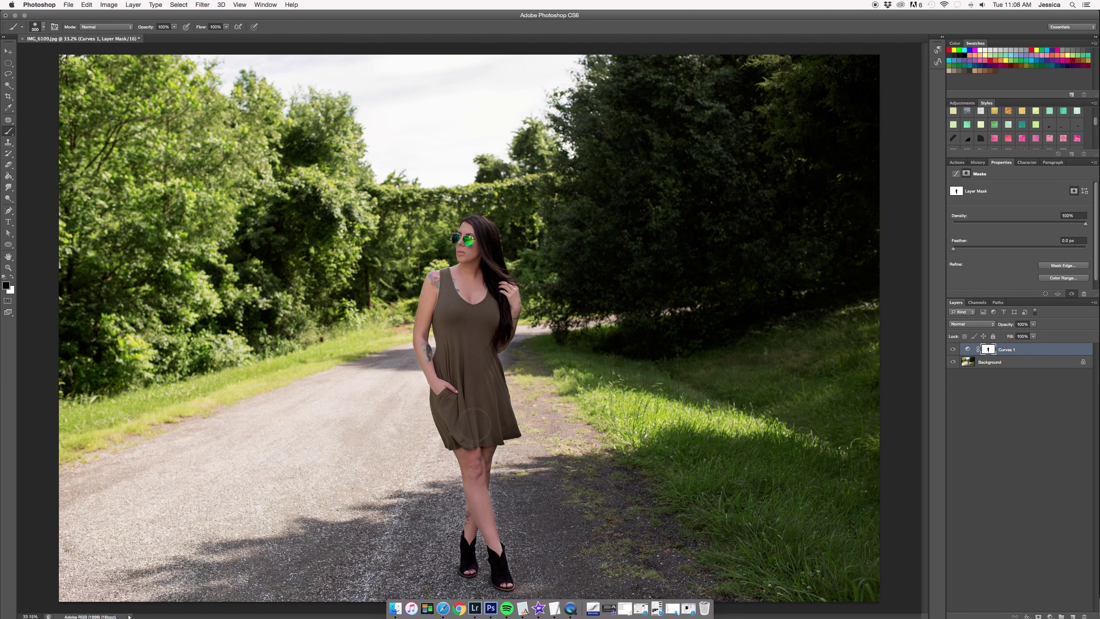
# Step: Compare the image with and without the Curves 1 layer to check the darkened background
pyautogui.click(954, 349)
pyautogui.click(954, 350)
pyautogui.click(954, 349)
pyautogui.click(954, 349)
pyautogui.click(954, 349)
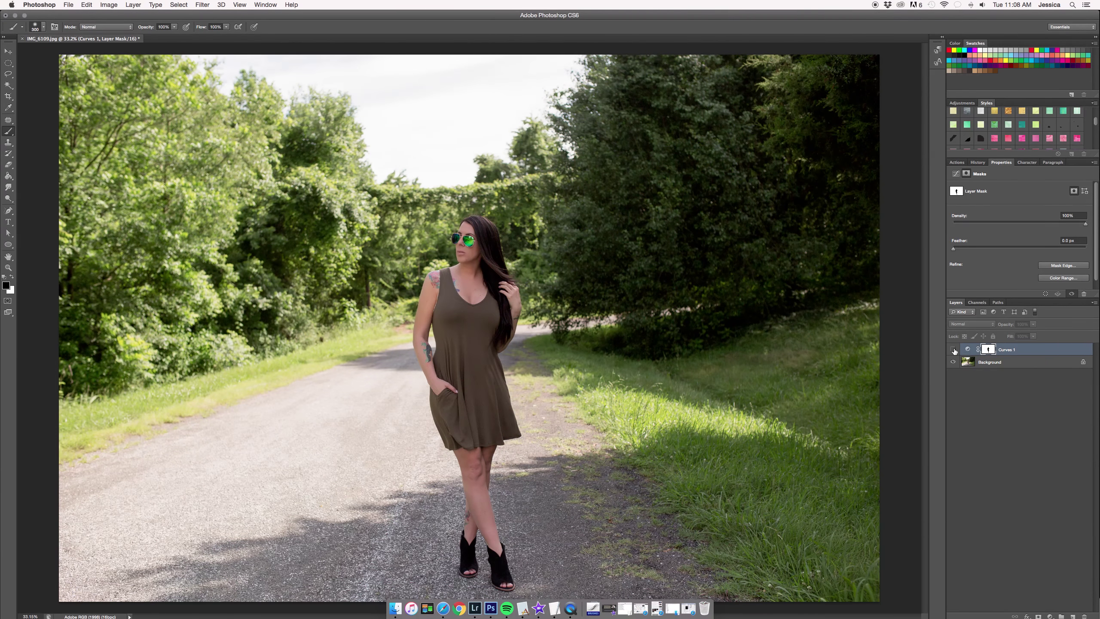
pyautogui.click(954, 349)
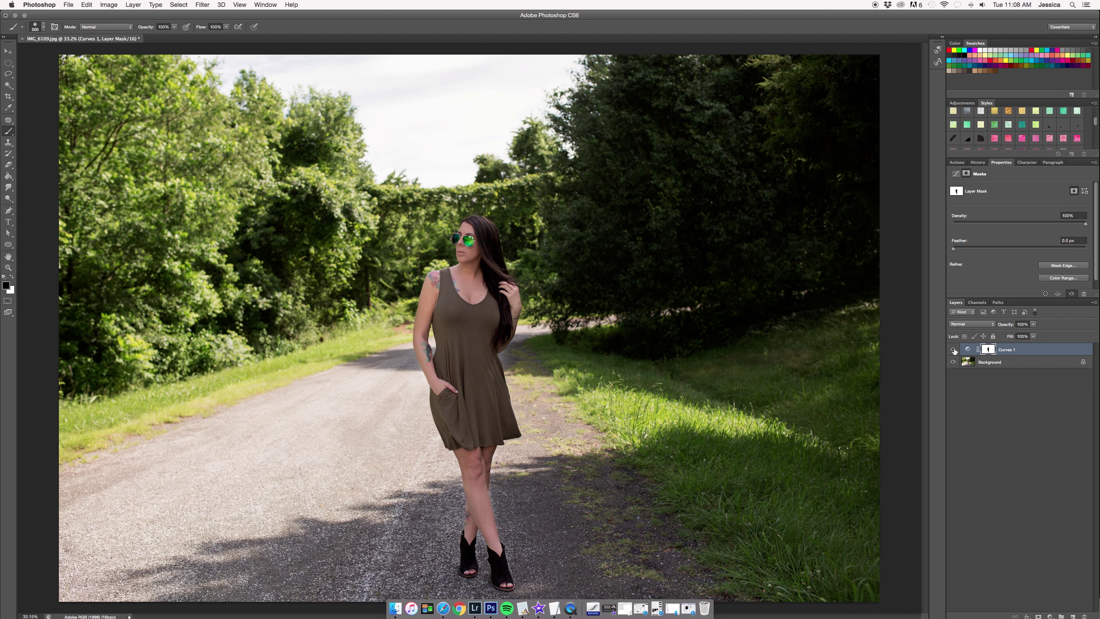
pyautogui.click(954, 349)
pyautogui.click(954, 349)
# Step: Set the brush to 20% opacity, enlarge it considerably, and softly paint black on the Curves 1 mask around the woman to blend the transition
pyautogui.press('[')
pyautogui.press('[')
pyautogui.press('[')
pyautogui.press(']')
pyautogui.press(']')
pyautogui.press(']')
pyautogui.press(']')
pyautogui.press(']')
pyautogui.press(']')
pyautogui.press(']')
pyautogui.press(']')
pyautogui.press(']')
pyautogui.press(']')
pyautogui.press(']')
pyautogui.press(']')
pyautogui.press(']')
pyautogui.press(']')
pyautogui.press(']')
pyautogui.press(']')
pyautogui.press(']')
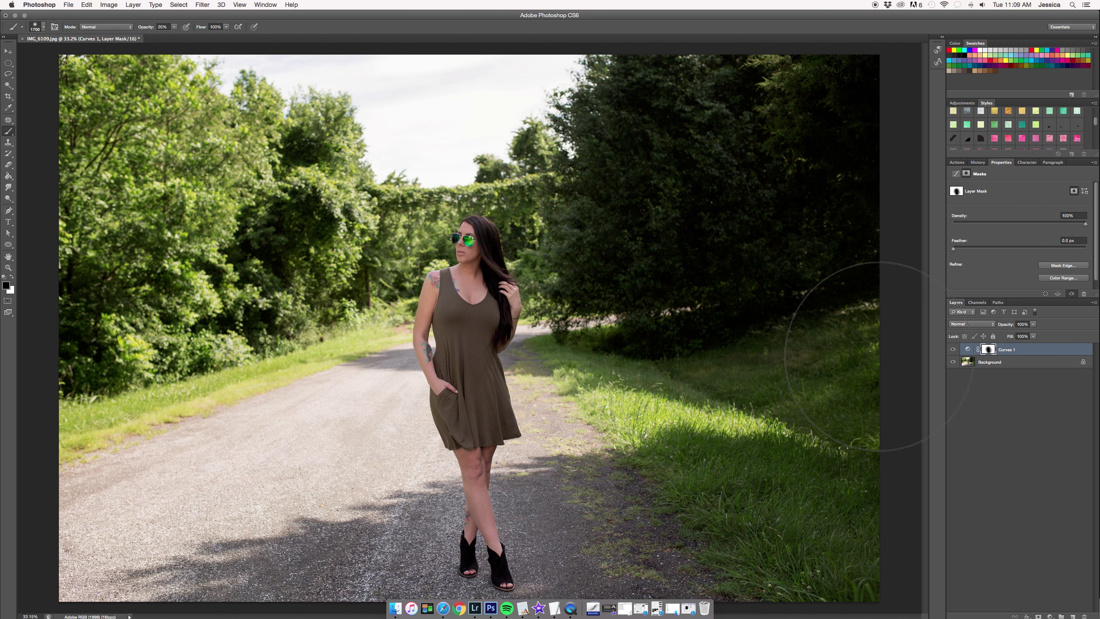
pyautogui.press('[')
pyautogui.press('[')
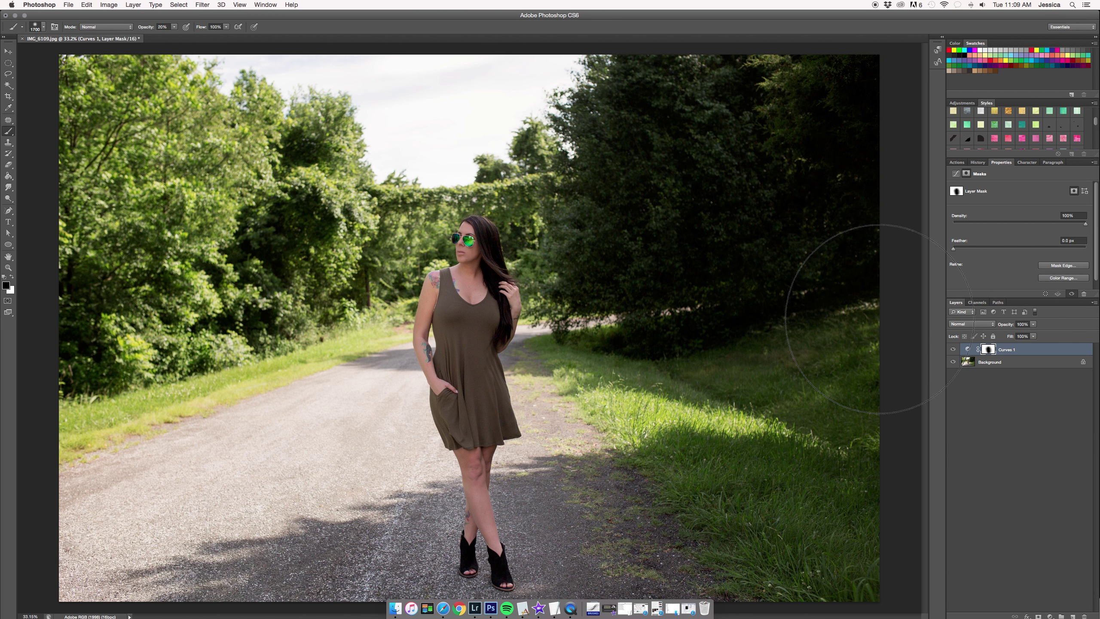
# Step: Toggle the Curves 1 layer to check how the softened mask blends around the woman
pyautogui.click(953, 350)
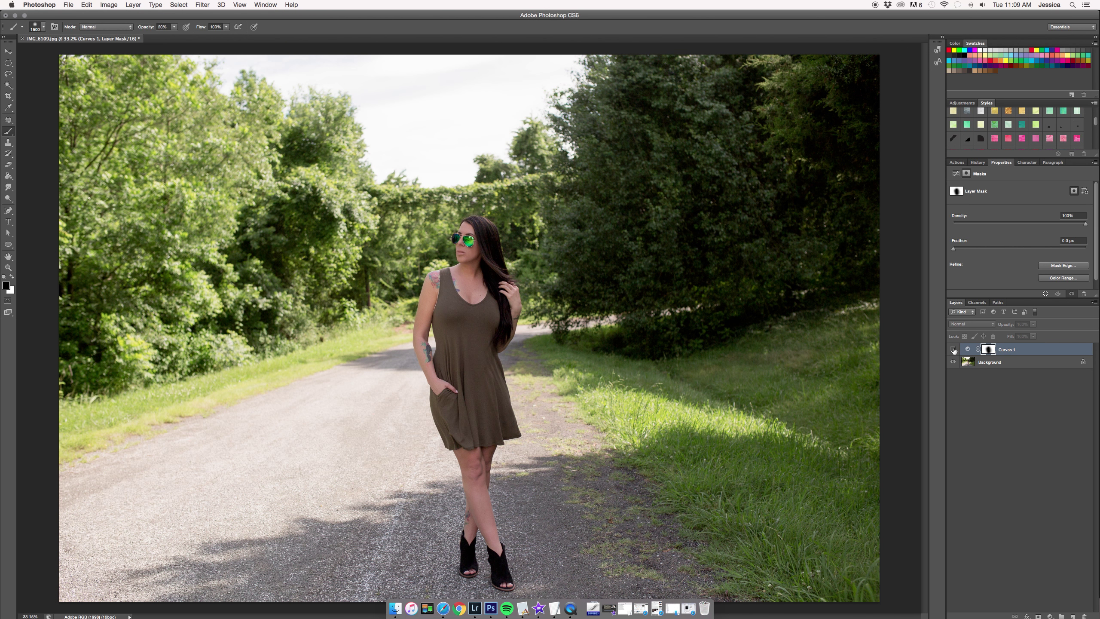
pyautogui.click(953, 349)
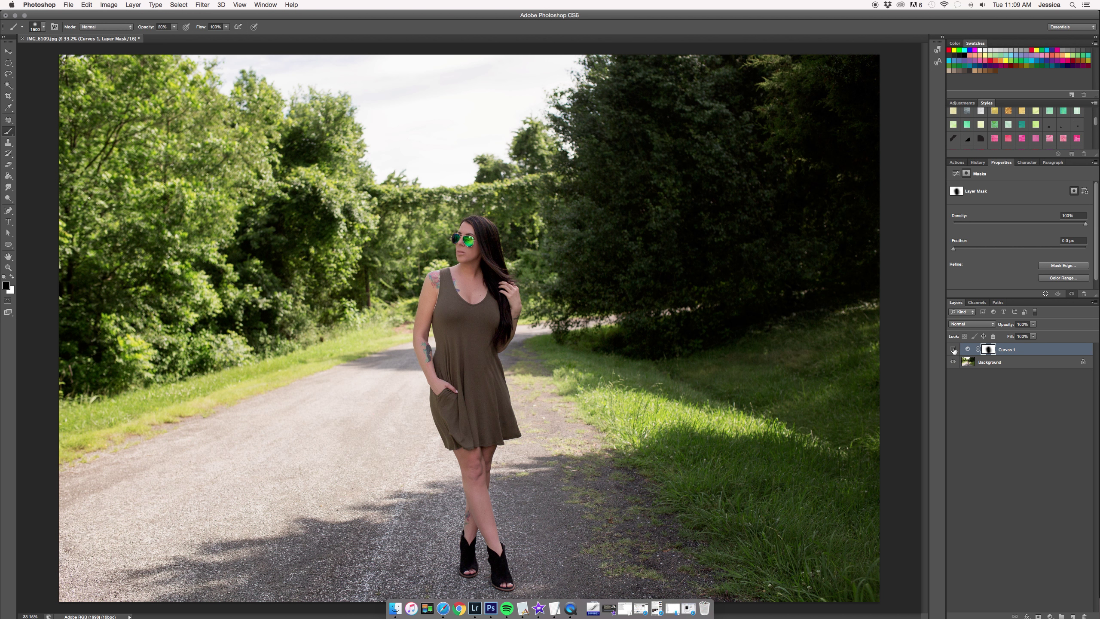
pyautogui.click(952, 349)
pyautogui.click(953, 350)
# Step: Add a second Curves adjustment layer with the midtones raised slightly, and invert its mask to black
pyautogui.click(1052, 617)
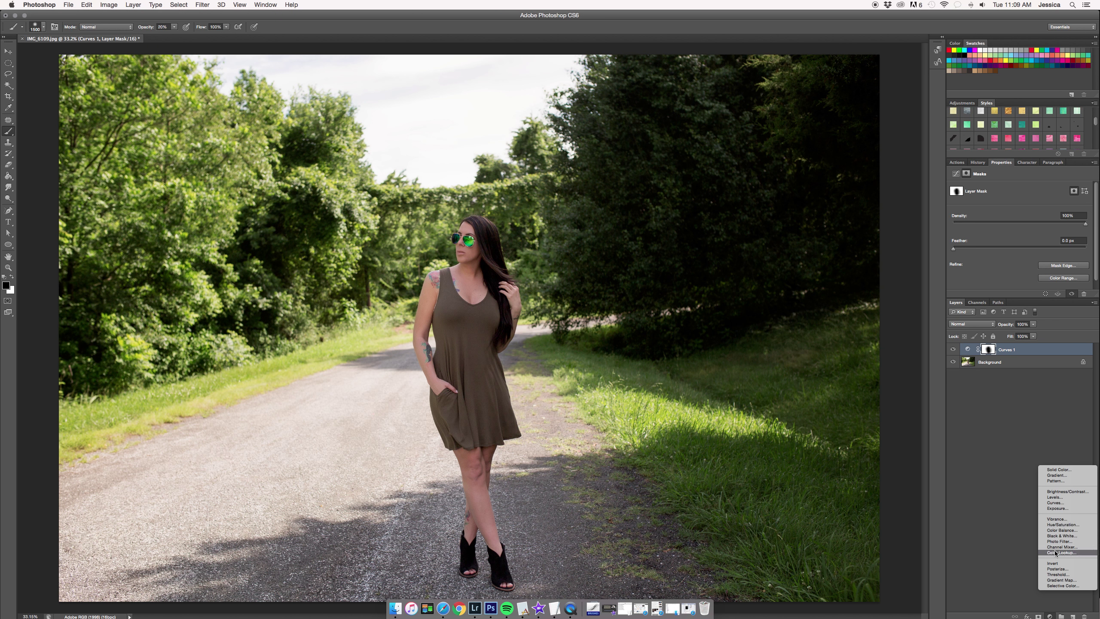
pyautogui.click(1060, 503)
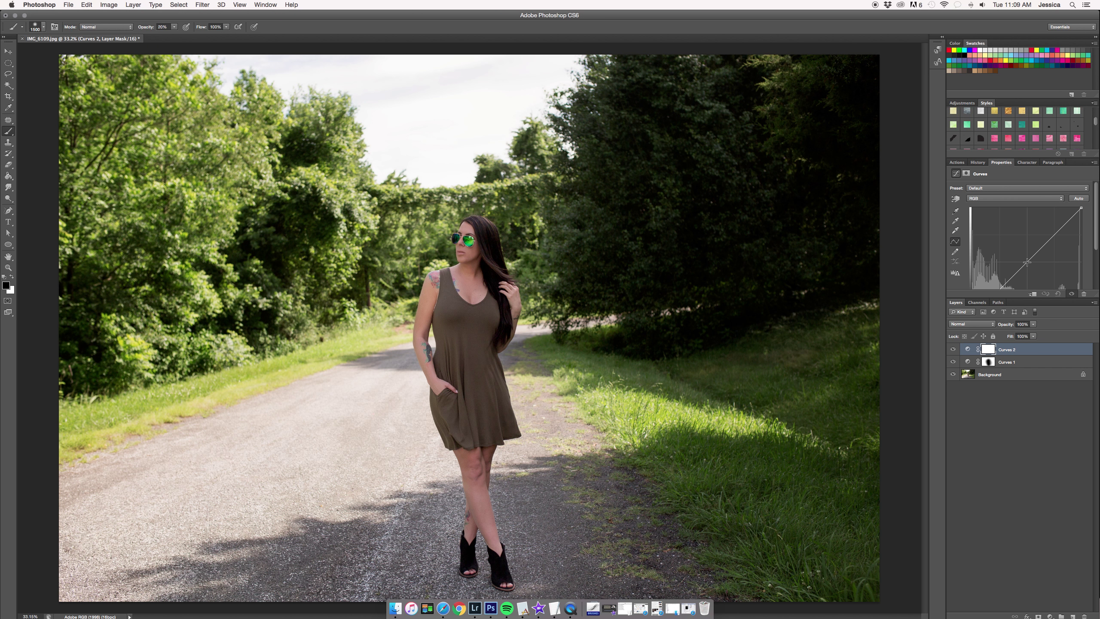
pyautogui.moveTo(1027, 261); pyautogui.dragTo(1024, 260)
pyautogui.scroll(-1, 1006, 239)
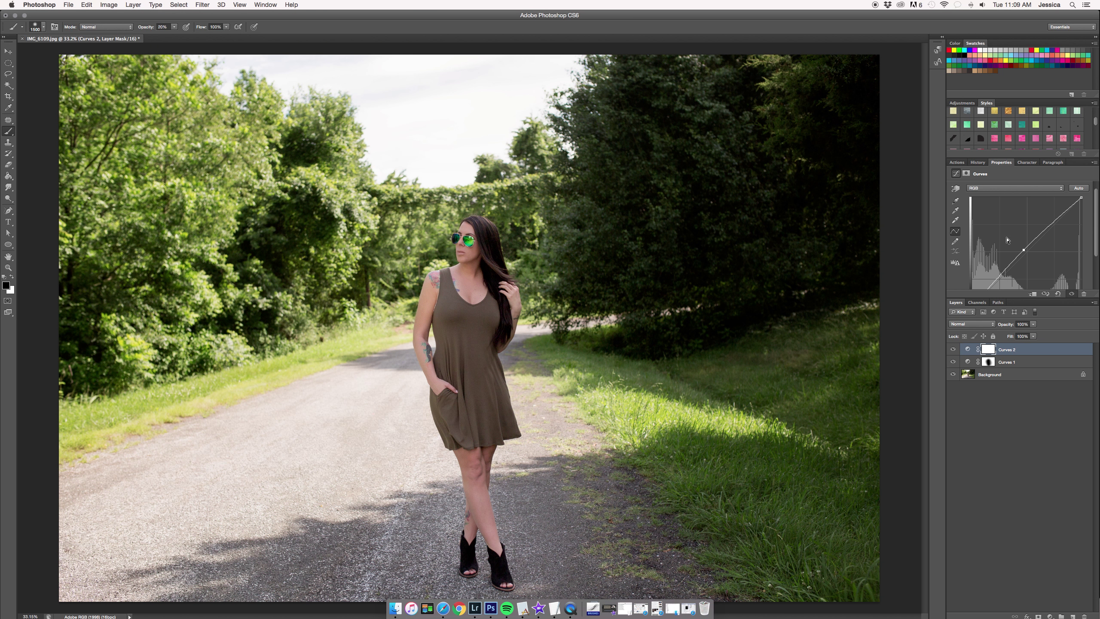
pyautogui.click(1000, 278)
pyautogui.click(990, 350)
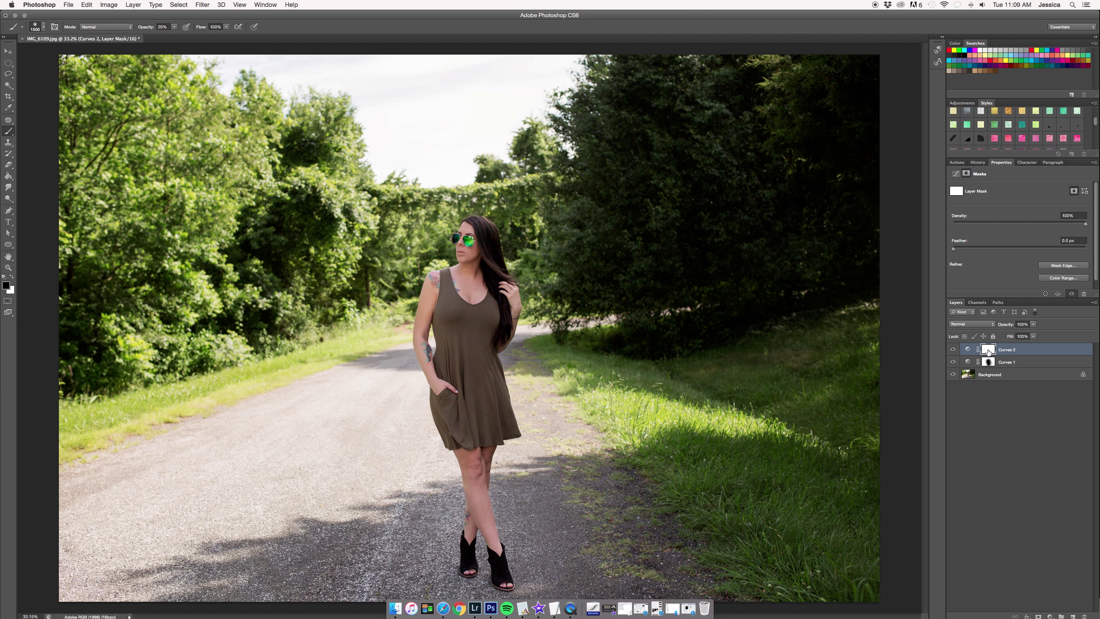
pyautogui.press('super+i')
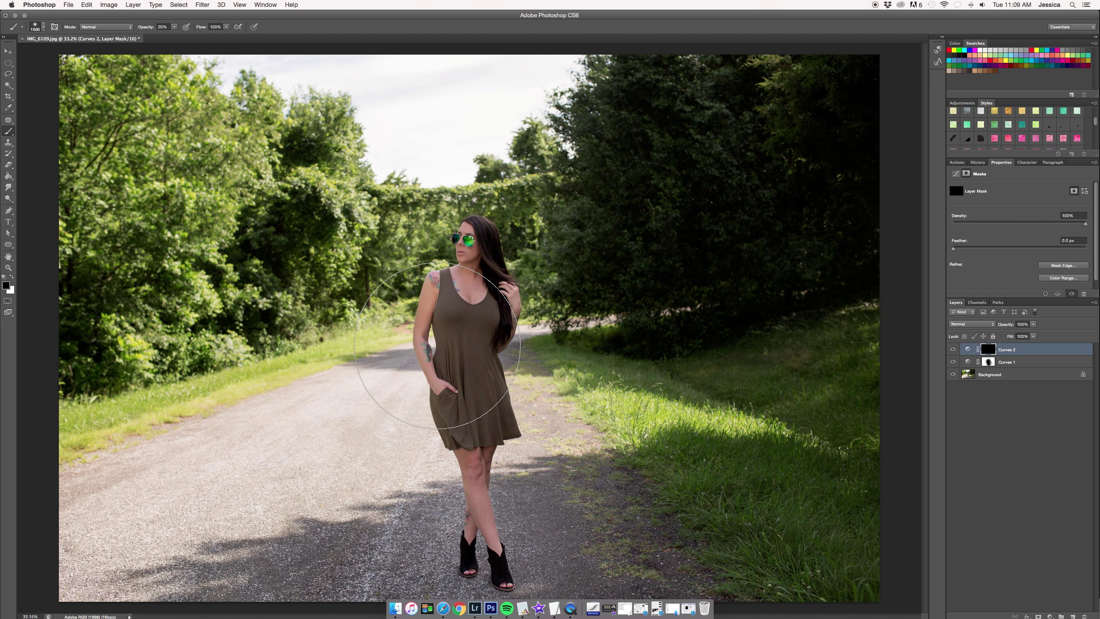
# Step: Paint white over the face and sunglasses on the Curves 2 mask, using a much smaller brush and setting its opacity to 40%
pyautogui.press('x')
pyautogui.press('[')
pyautogui.press('[')
pyautogui.press('[')
pyautogui.press('[')
pyautogui.press('[')
pyautogui.press('[')
pyautogui.press('[')
pyautogui.press('[')
pyautogui.press('[')
pyautogui.press('[')
pyautogui.press('[')
pyautogui.press('[')
pyautogui.press('[')
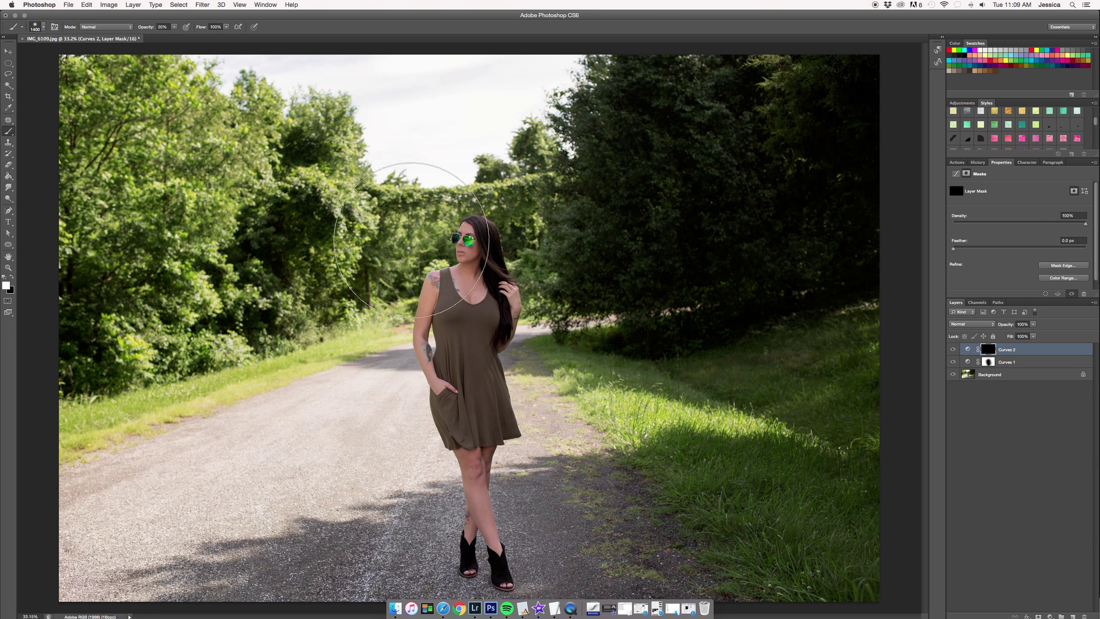
pyautogui.moveTo(469, 243)
pyautogui.mouseDown()
pyautogui.moveTo(472, 279)
pyautogui.moveTo(459, 276)
pyautogui.moveTo(475, 291)
pyautogui.moveTo(479, 234)
pyautogui.moveTo(490, 291)
pyautogui.moveTo(470, 243)
pyautogui.moveTo(487, 306)
pyautogui.moveTo(469, 237)
pyautogui.mouseUp()
pyautogui.press('[')
pyautogui.press('[')
pyautogui.press('[')
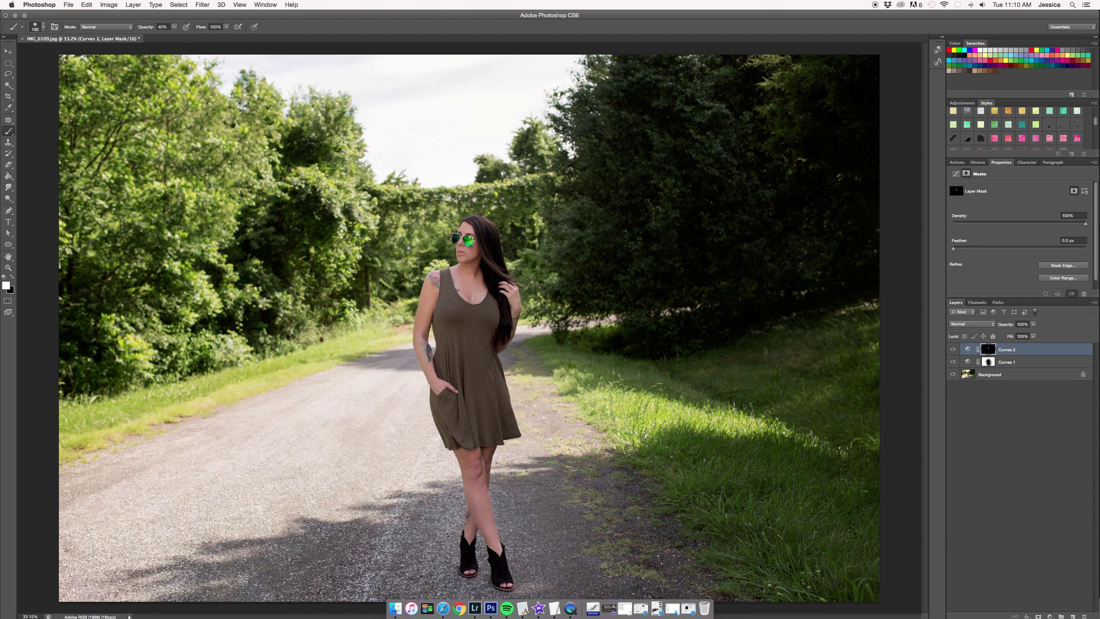
# Step: Paint white on the Curves 2 mask over the arm, the shoes and the hair around the face, adapting the brush size
pyautogui.moveTo(430, 290)
pyautogui.mouseDown()
pyautogui.moveTo(435, 281)
pyautogui.moveTo(426, 349)
pyautogui.mouseUp()
pyautogui.press(']')
pyautogui.press('[')
pyautogui.press('[')
pyautogui.press('[')
pyautogui.moveTo(469, 572); pyautogui.dragTo(506, 584)
pyautogui.press(']')
pyautogui.press(']')
pyautogui.press(']')
pyautogui.moveTo(469, 227); pyautogui.dragTo(475, 241)
# Step: Compare the image with and without the Curves 2 layer, and merge all layers into the Background
pyautogui.click(952, 349)
pyautogui.click(952, 349)
pyautogui.click(951, 349)
pyautogui.click(952, 348)
pyautogui.press('[')
pyautogui.press('[')
pyautogui.press('super+shift+e')
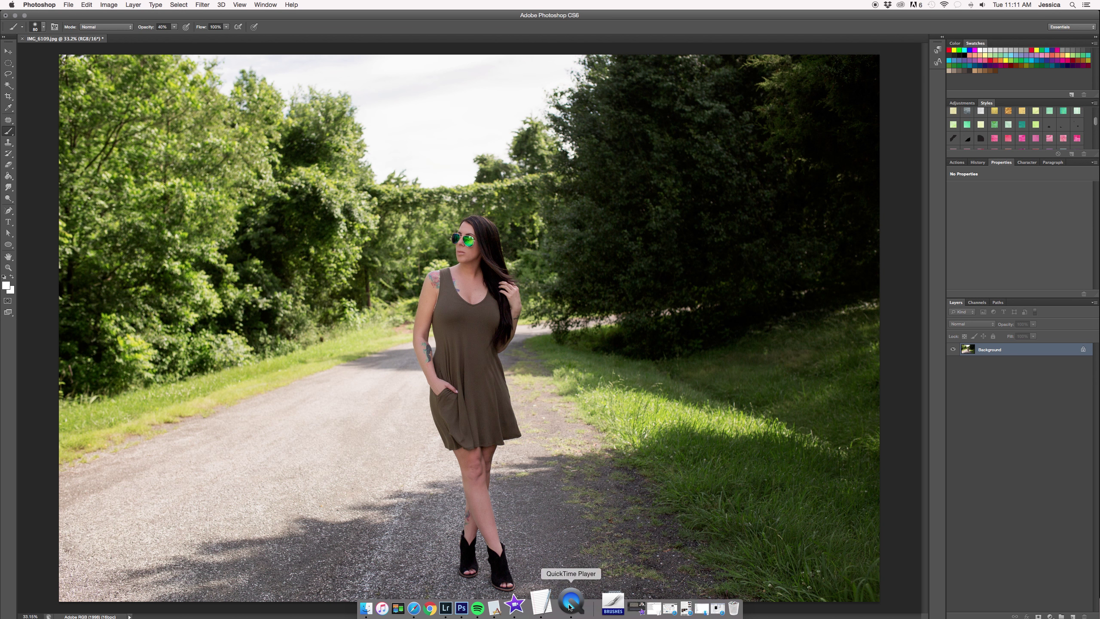
pyautogui.click(573, 605)
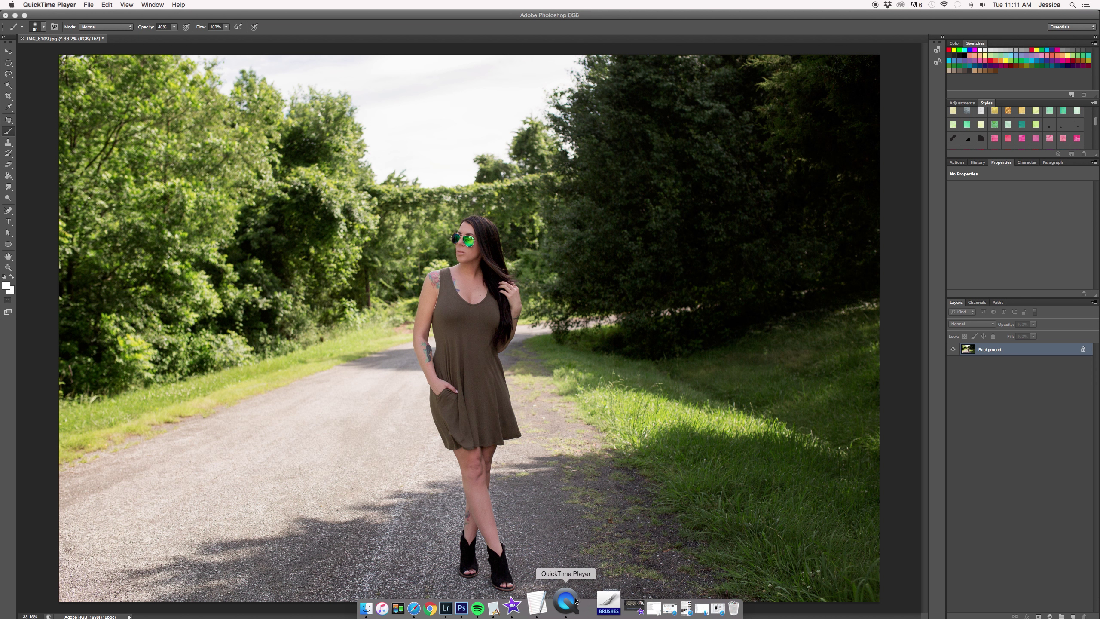